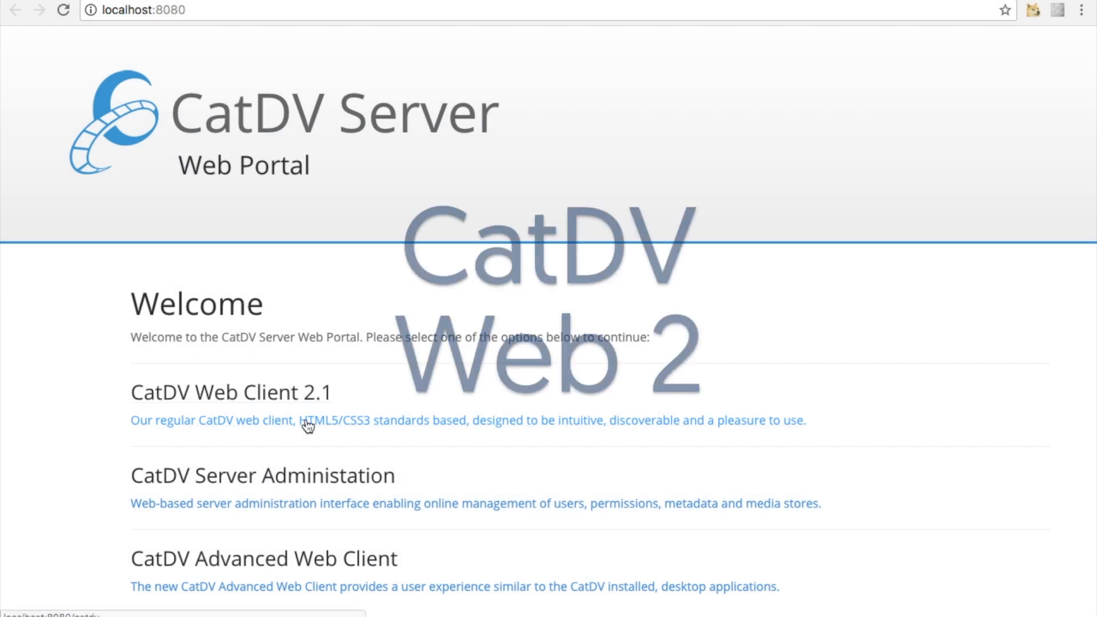
Sign in to CatDV Web Client 2.1 and open The Example Catalog to browse its clips
{"action": "left_click", "coordinate": [260, 403]}
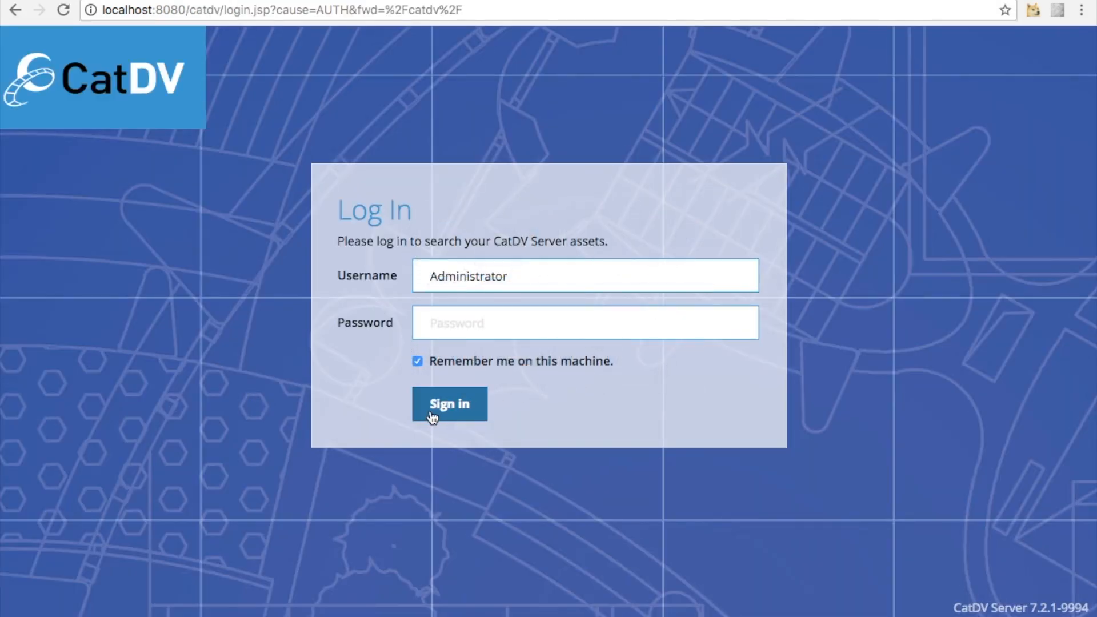
{"action": "left_click", "coordinate": [474, 418]}
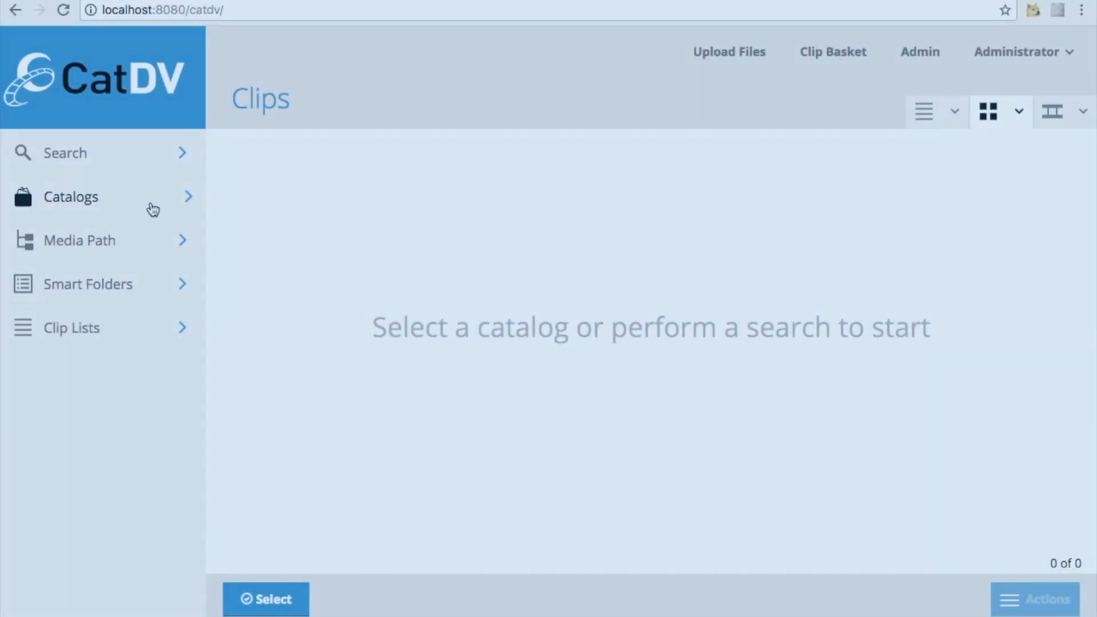
{"action": "left_click", "coordinate": [152, 208]}
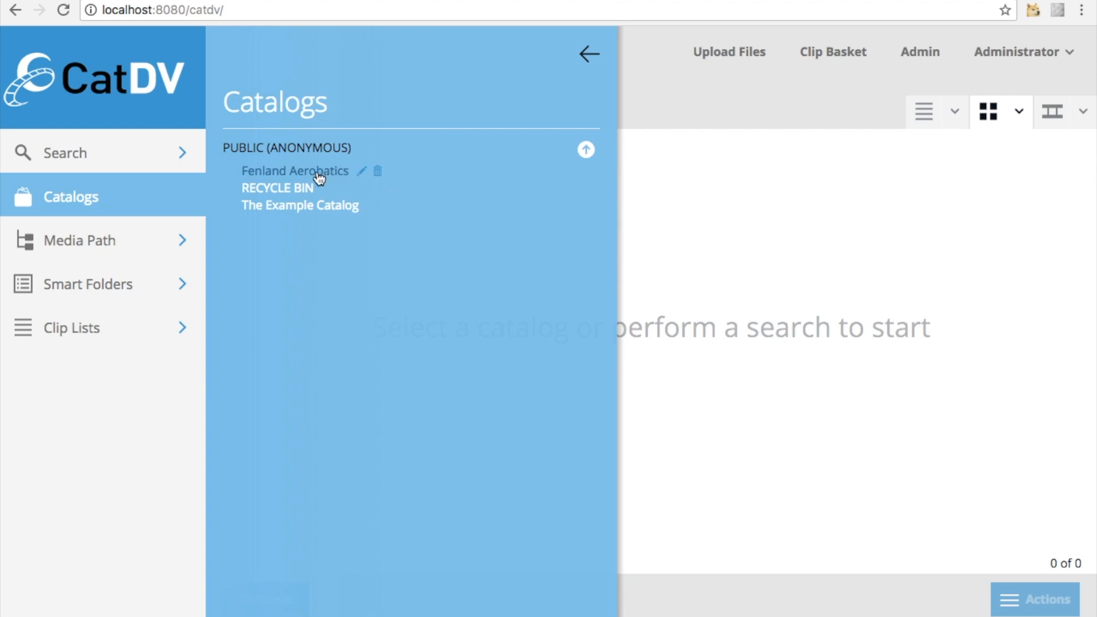
{"action": "left_click", "coordinate": [301, 207]}
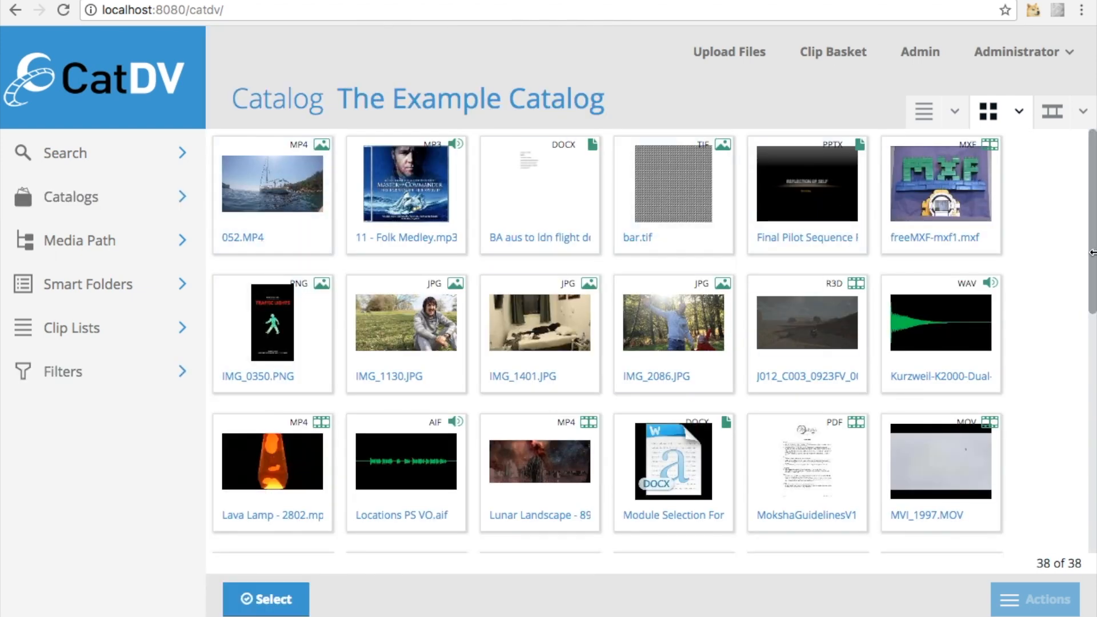
{"action": "mouse_move", "coordinate": [1092, 222]}
{"action": "left_mouse_down"}
{"action": "mouse_move", "coordinate": [1092, 487]}
{"action": "mouse_move", "coordinate": [1091, 205]}
{"action": "left_mouse_up"}
Compare the list, grid and filmstrip views of the catalog and their view options, ending in grid view
{"action": "left_click", "coordinate": [956, 113]}
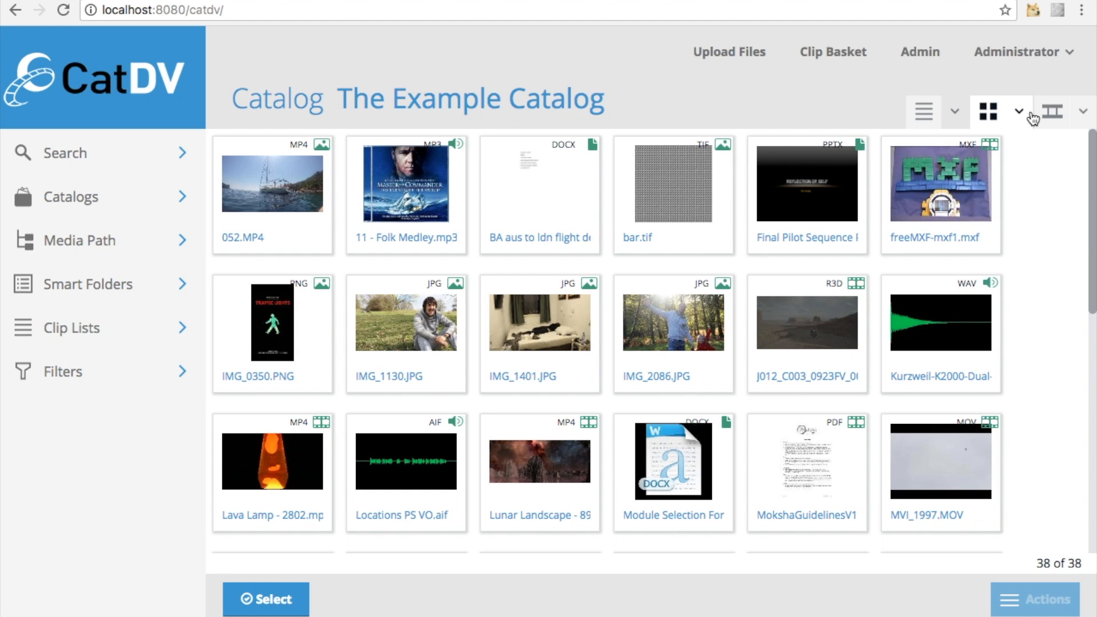
{"action": "left_click", "coordinate": [1023, 114]}
{"action": "left_click", "coordinate": [1027, 117]}
{"action": "left_click", "coordinate": [1082, 118]}
{"action": "left_click", "coordinate": [1082, 118]}
{"action": "left_click", "coordinate": [924, 112]}
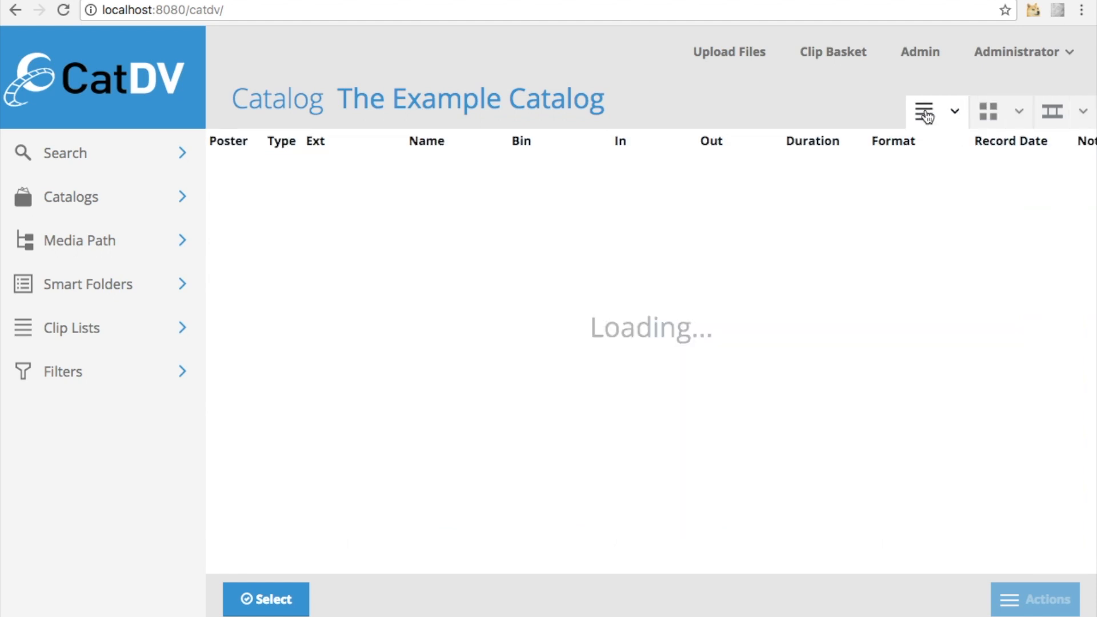
{"action": "left_click", "coordinate": [991, 117]}
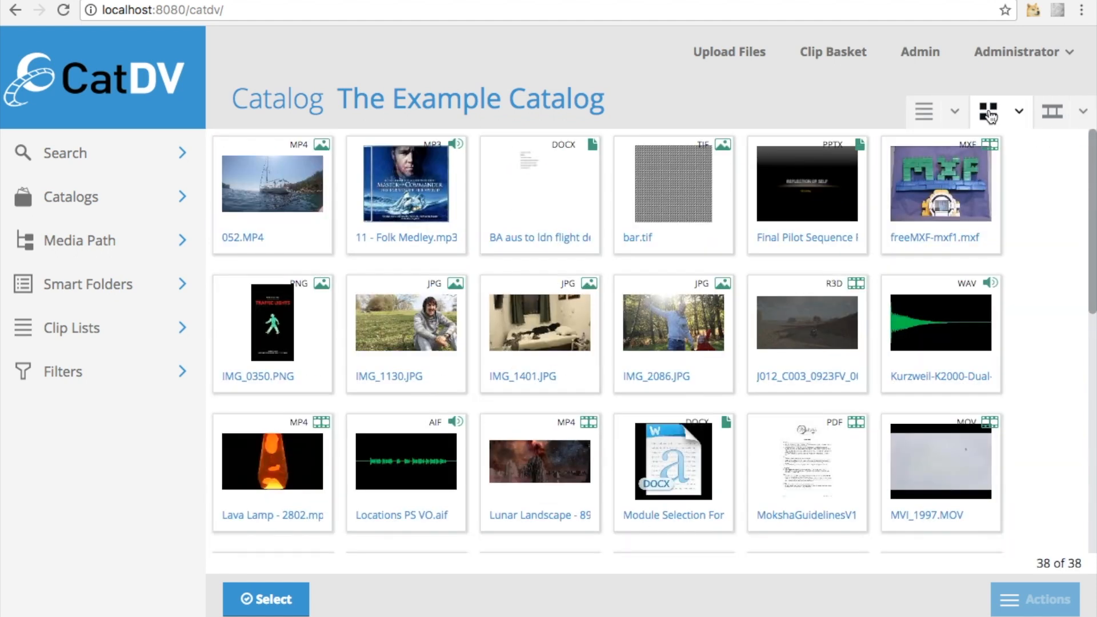
{"action": "left_click", "coordinate": [1053, 114]}
{"action": "left_click", "coordinate": [925, 112]}
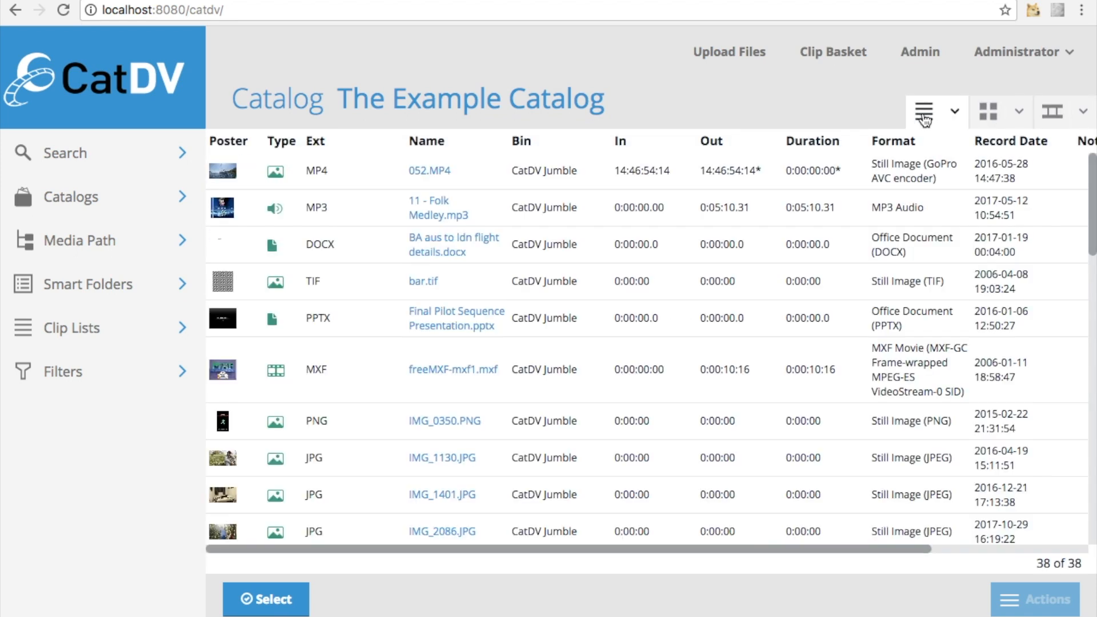
{"action": "left_click", "coordinate": [987, 112]}
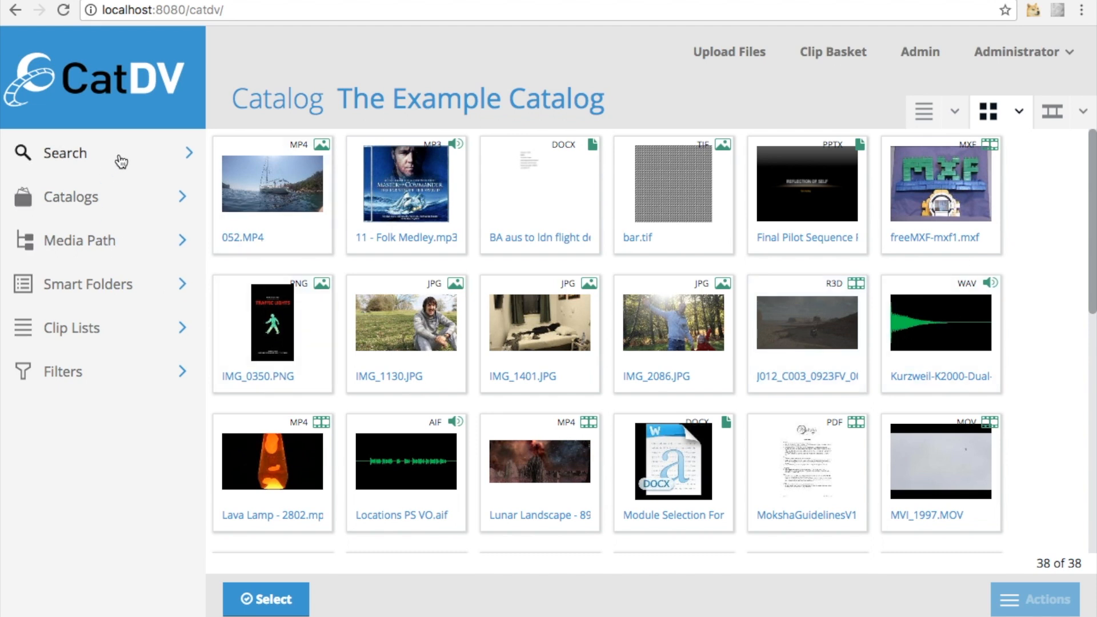
Run a simple search for mp4 clips
{"action": "left_click", "coordinate": [139, 161]}
{"action": "left_click", "coordinate": [252, 175]}
{"action": "type", "text": "mp4"}
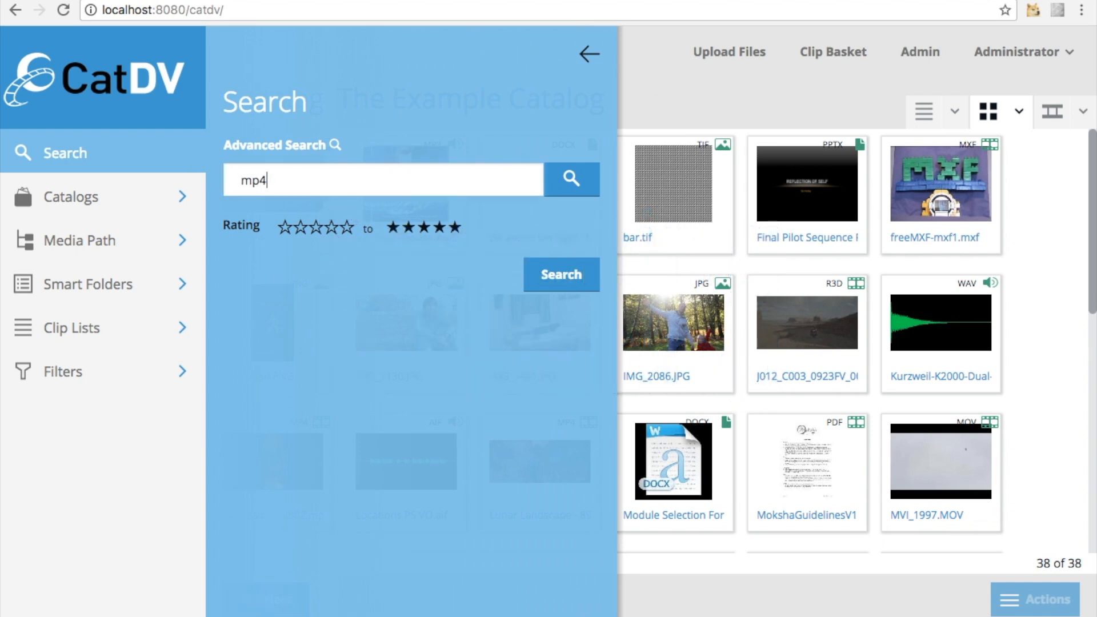
{"action": "left_click", "coordinate": [571, 182]}
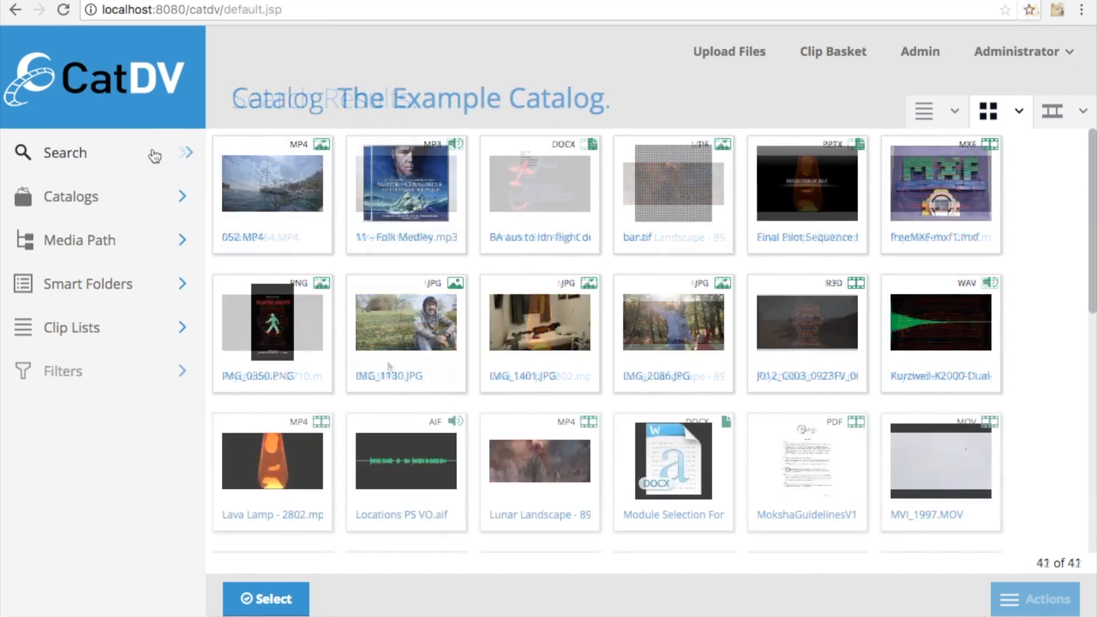
Set the FileExtension search value to mov and run the search
{"action": "left_click", "coordinate": [140, 162]}
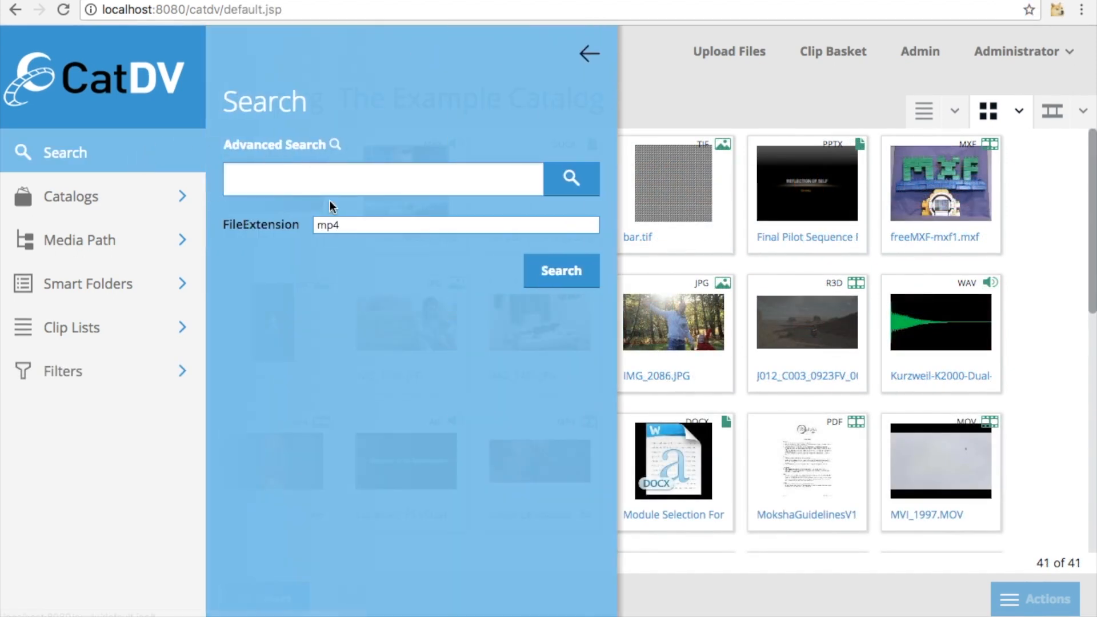
{"action": "left_click_drag", "start_coordinate": [344, 227], "coordinate": [311, 226]}
{"action": "key", "text": "BackSpace"}
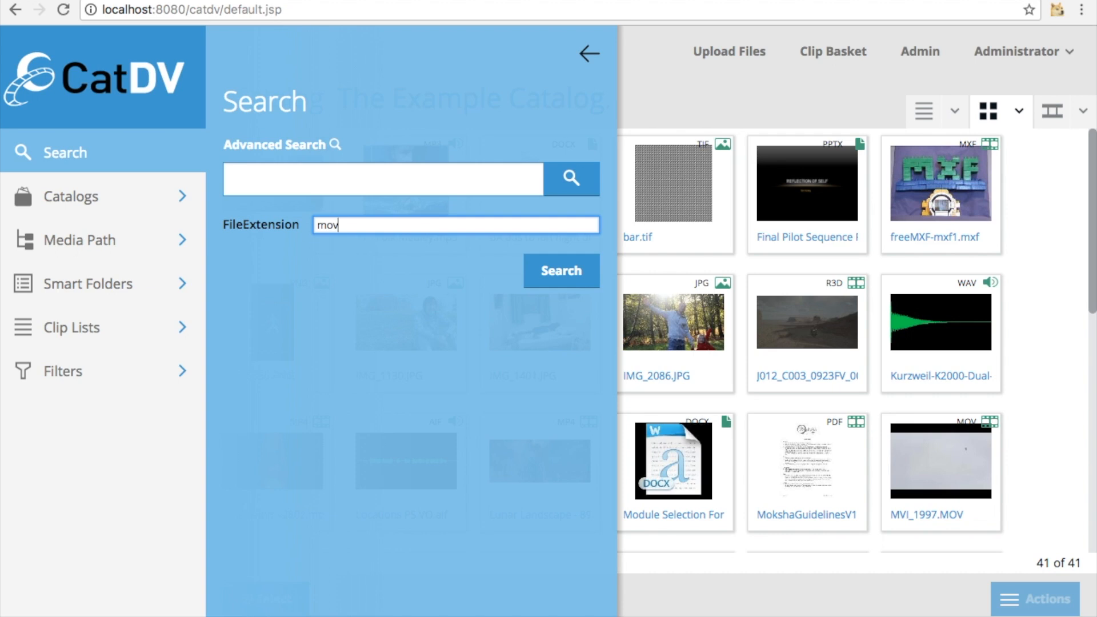
{"action": "left_click", "coordinate": [558, 273]}
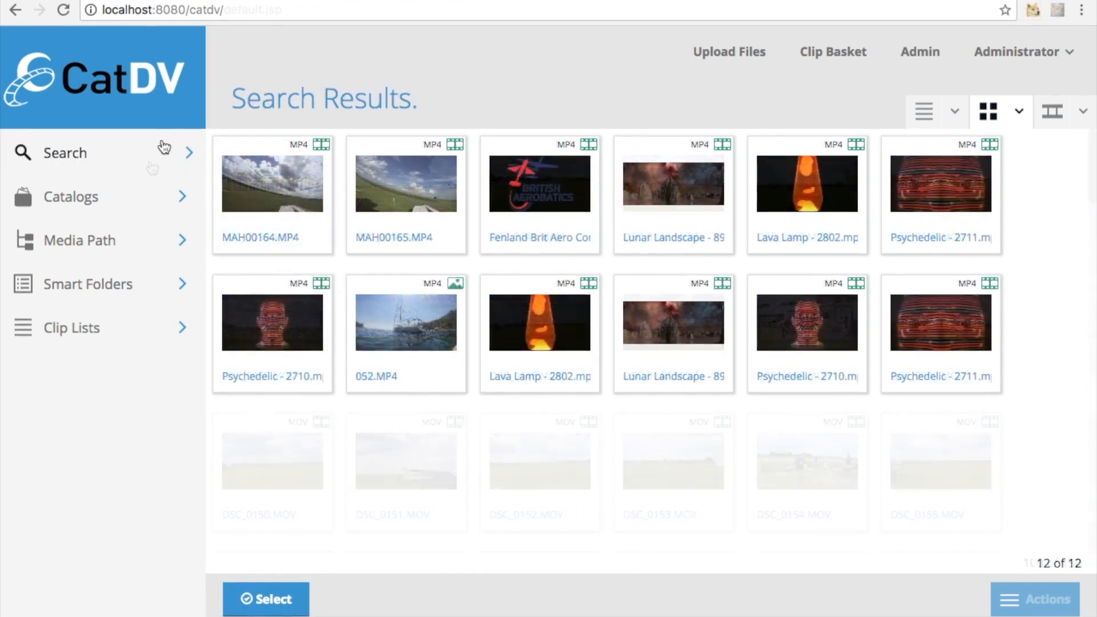
Run an advanced search for clips whose Rating equals a given value
{"action": "left_click", "coordinate": [163, 148]}
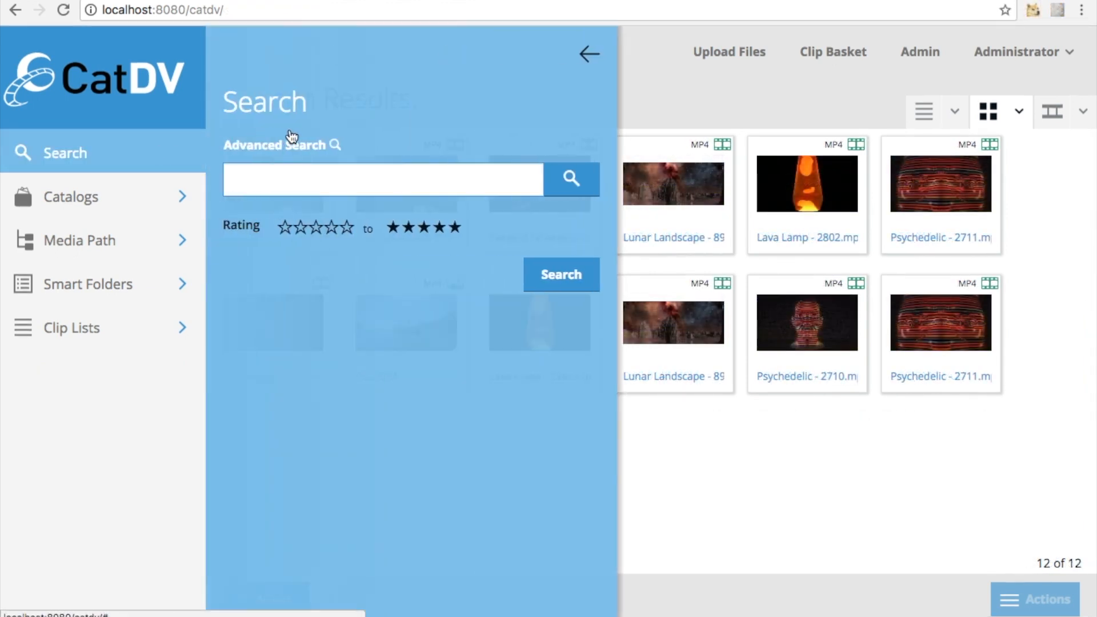
{"action": "left_click", "coordinate": [315, 147]}
{"action": "left_click", "coordinate": [288, 209]}
{"action": "type", "text": "Rat"}
{"action": "left_click", "coordinate": [287, 228]}
{"action": "left_click", "coordinate": [497, 214]}
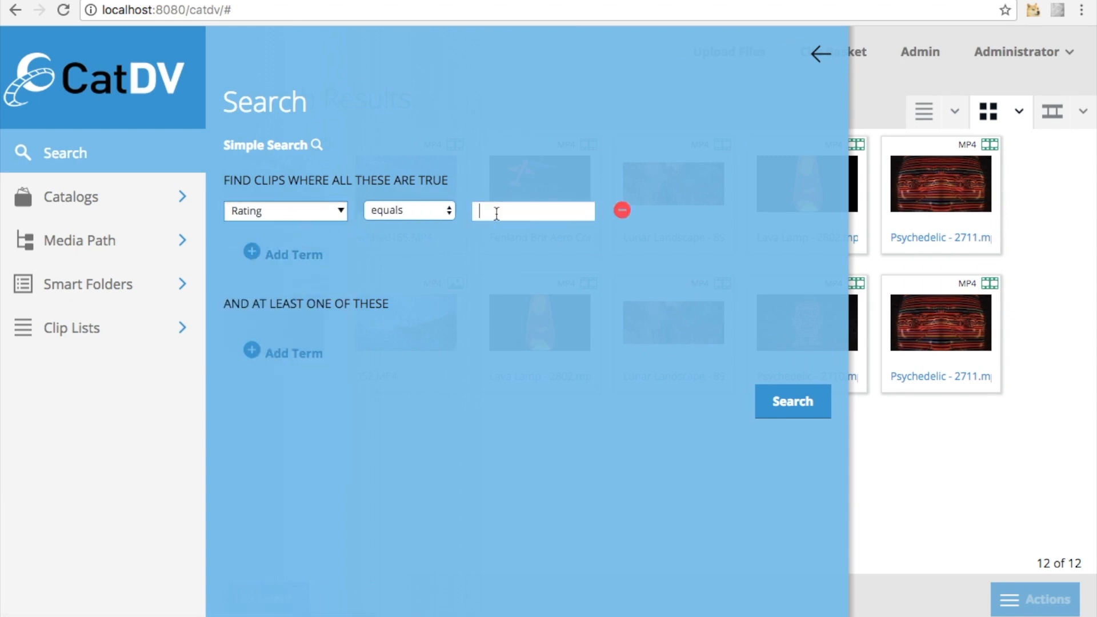
{"action": "left_click", "coordinate": [791, 400]}
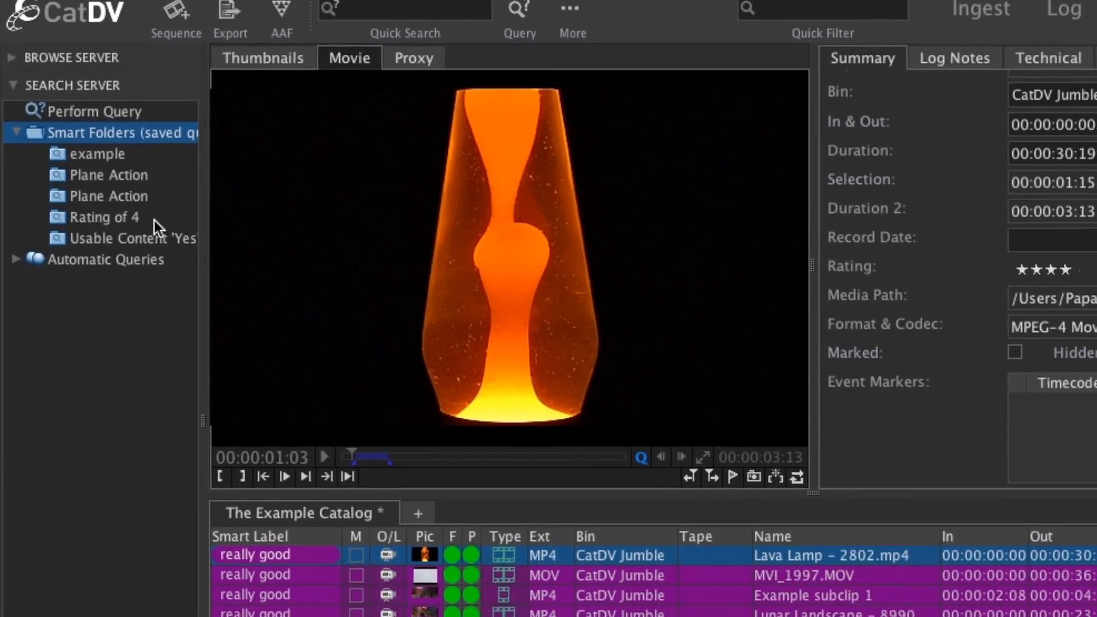
Open the Rating of 4 smart folder in the CatDV desktop client and again in the web client
{"action": "left_click", "coordinate": [137, 236]}
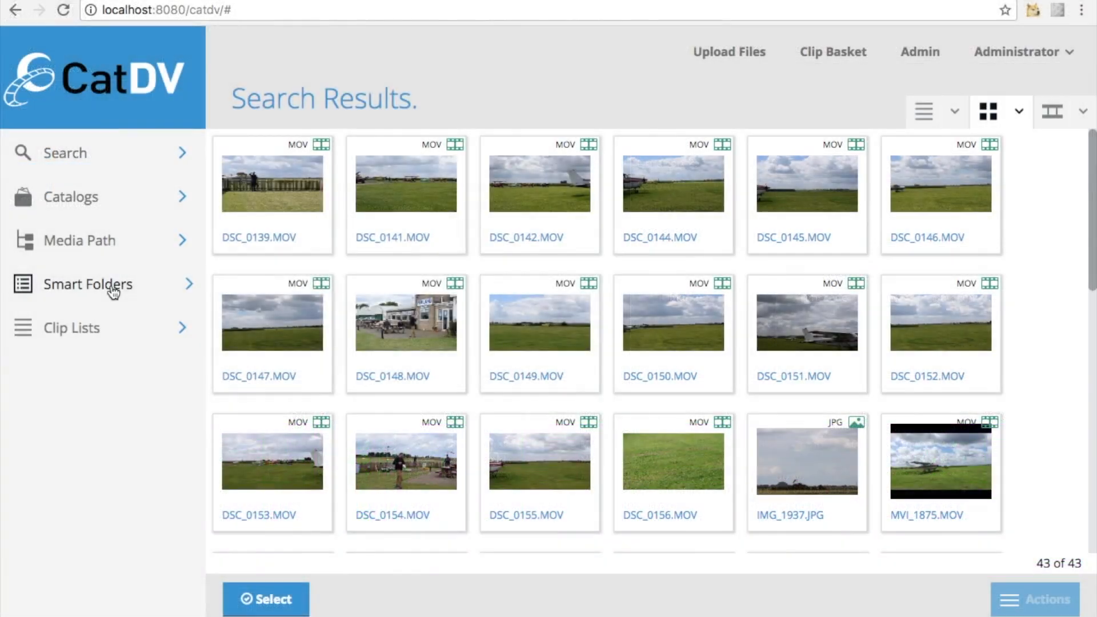
{"action": "left_click", "coordinate": [113, 289]}
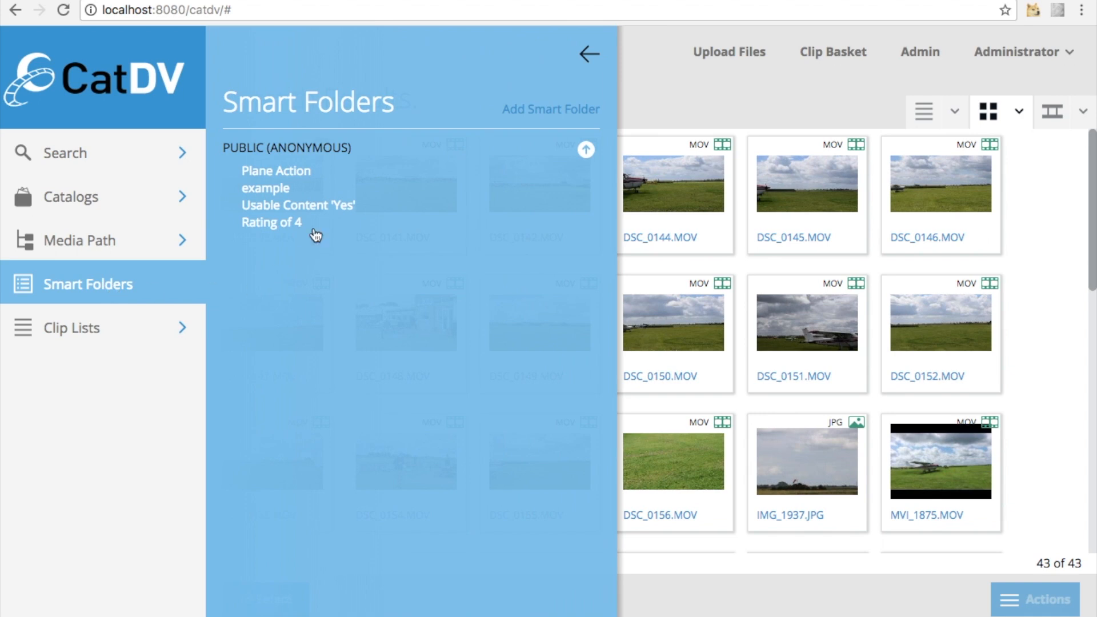
{"action": "left_click", "coordinate": [296, 223]}
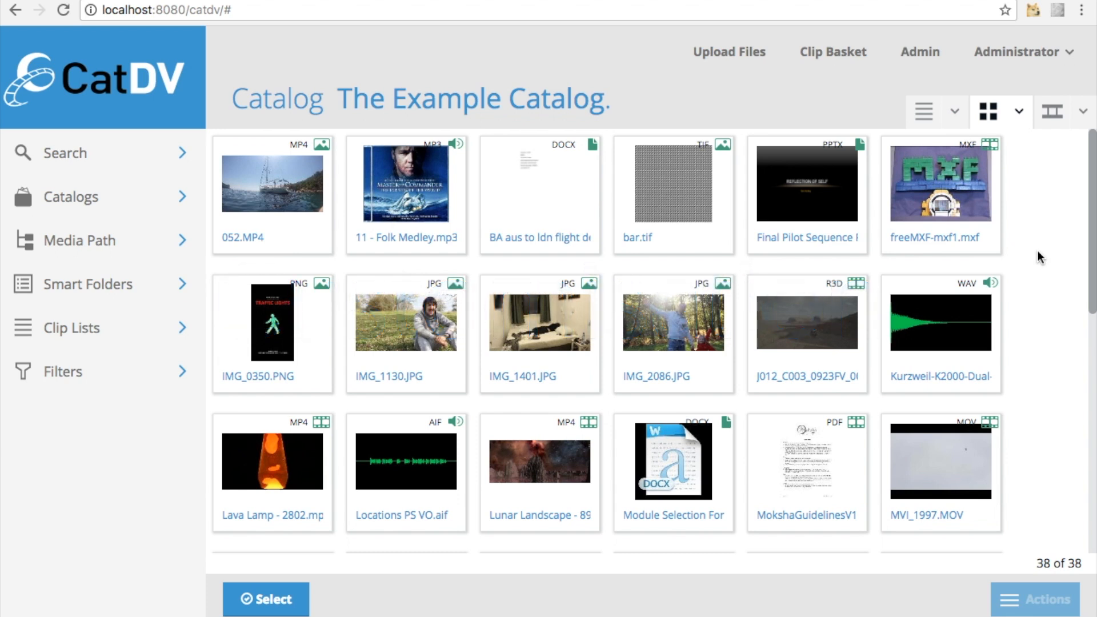
Add a web workspace named "example workspace" in the server administration and review its settings
{"action": "left_click", "coordinate": [920, 51]}
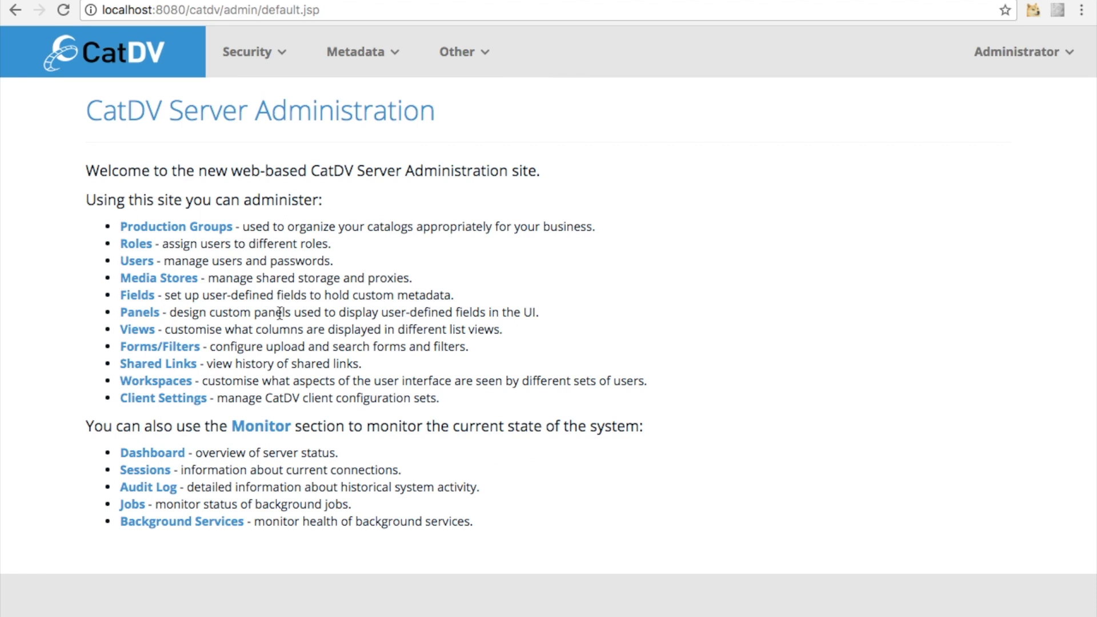
{"action": "left_click", "coordinate": [164, 382]}
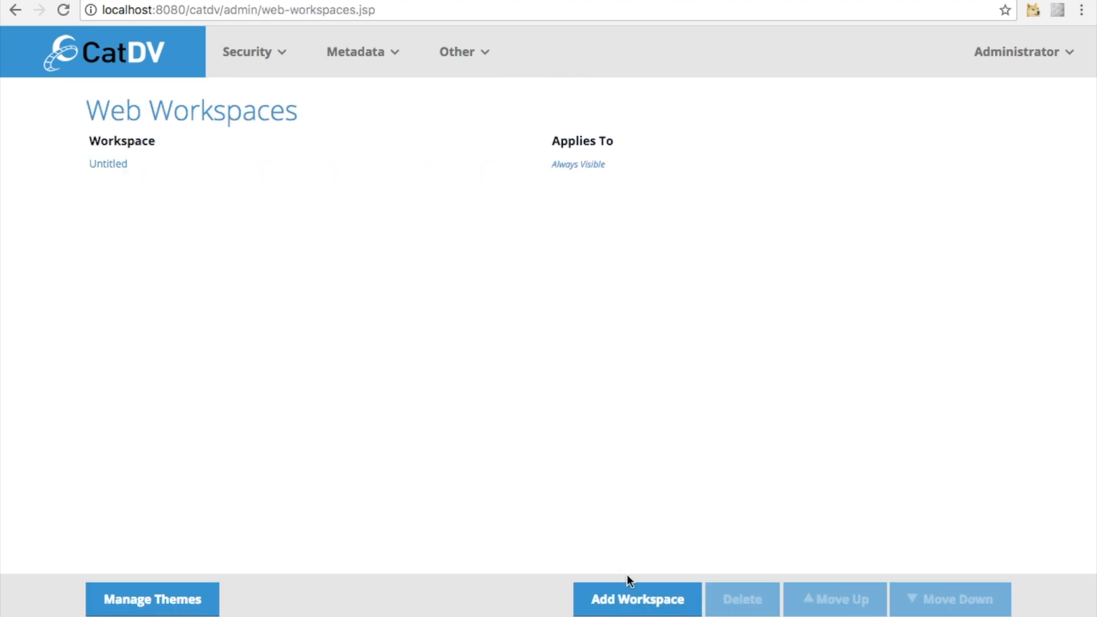
{"action": "left_click", "coordinate": [645, 595]}
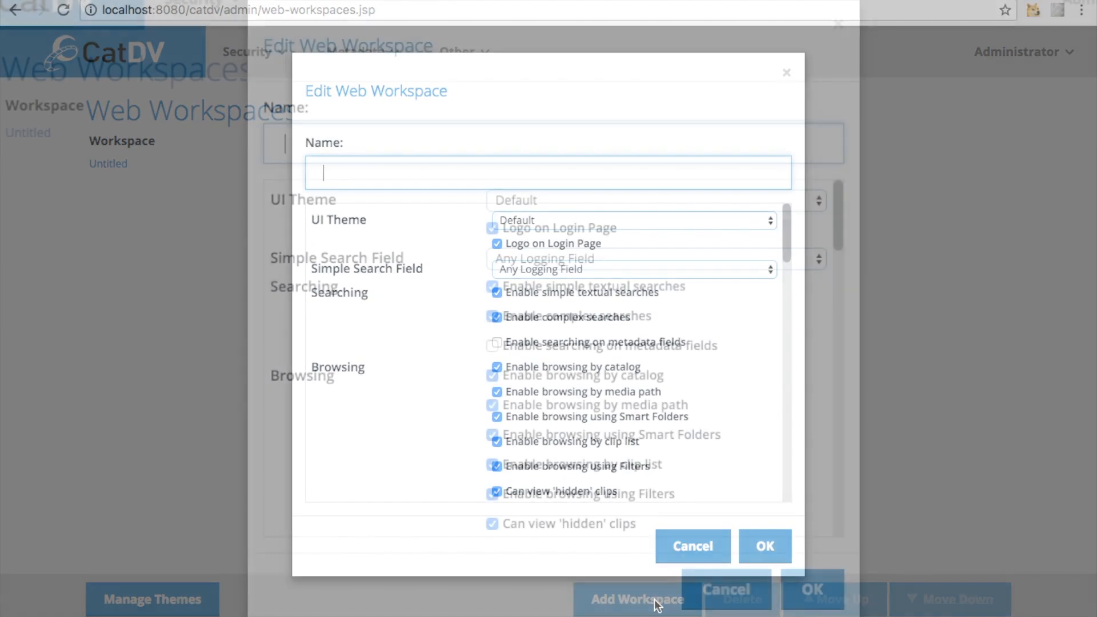
{"action": "type", "text": "example workspace"}
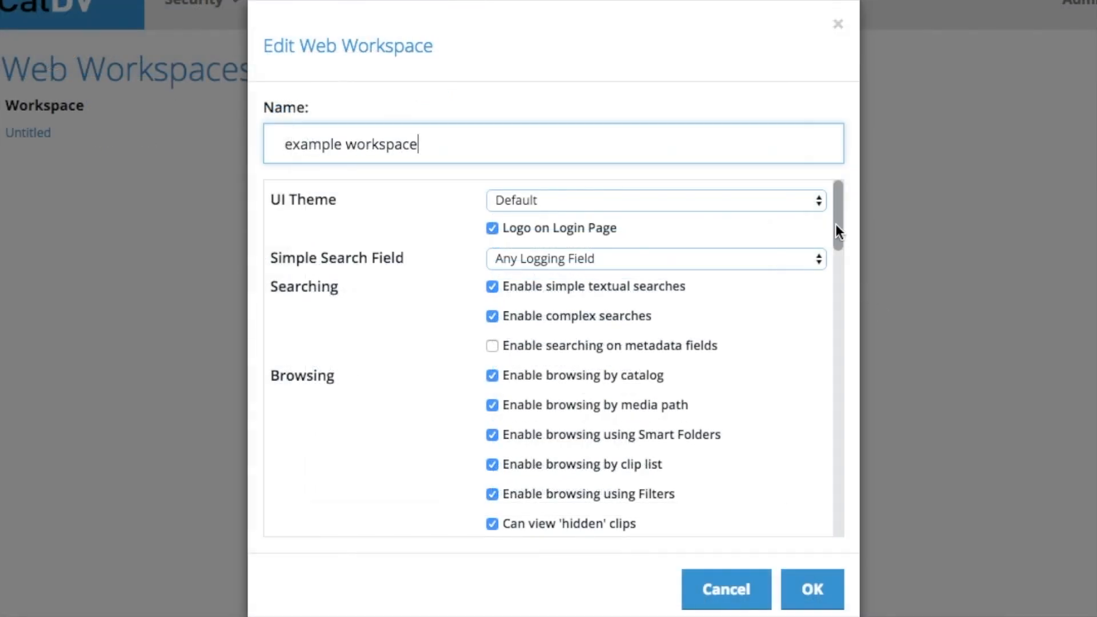
{"action": "left_click_drag", "start_coordinate": [836, 224], "coordinate": [846, 408]}
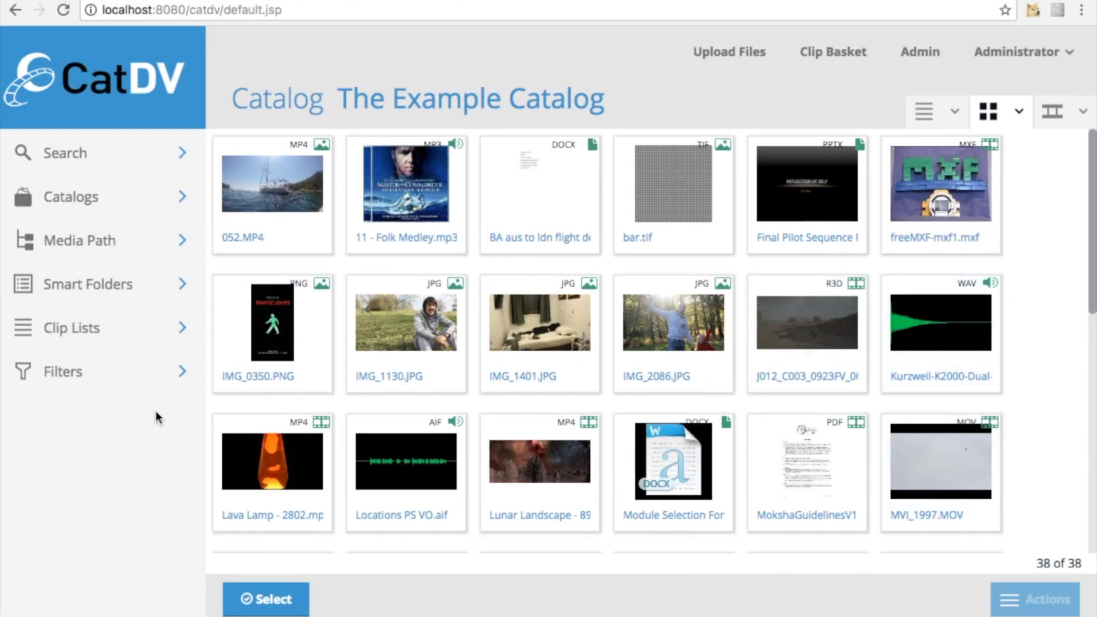
Filter The Example Catalog to clips rated 4 and clear that filter
{"action": "left_click", "coordinate": [100, 376]}
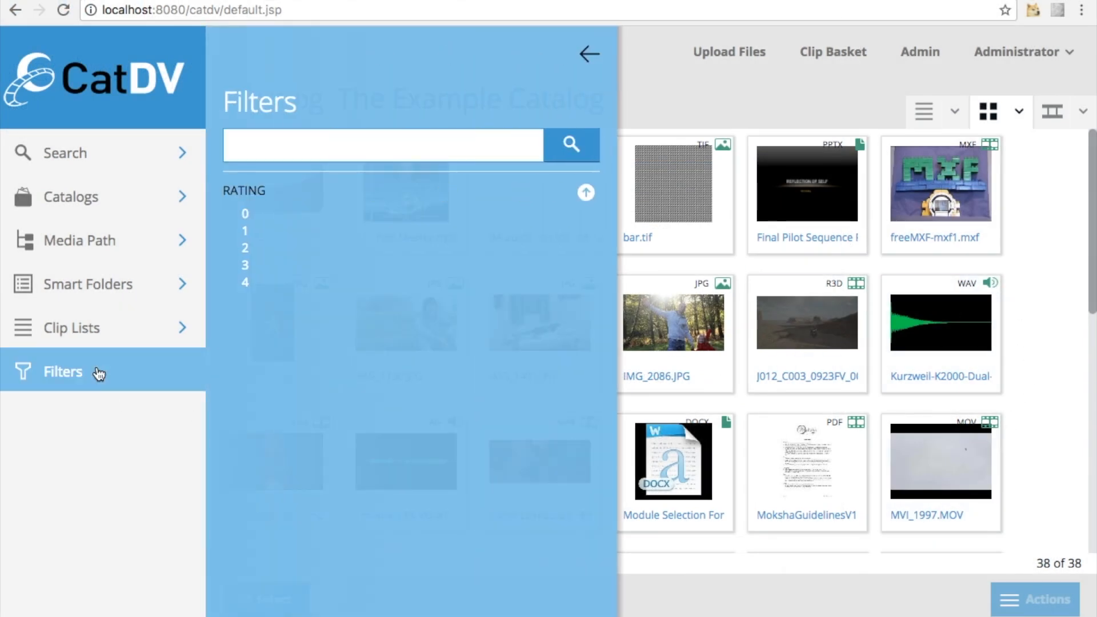
{"action": "left_click", "coordinate": [246, 282]}
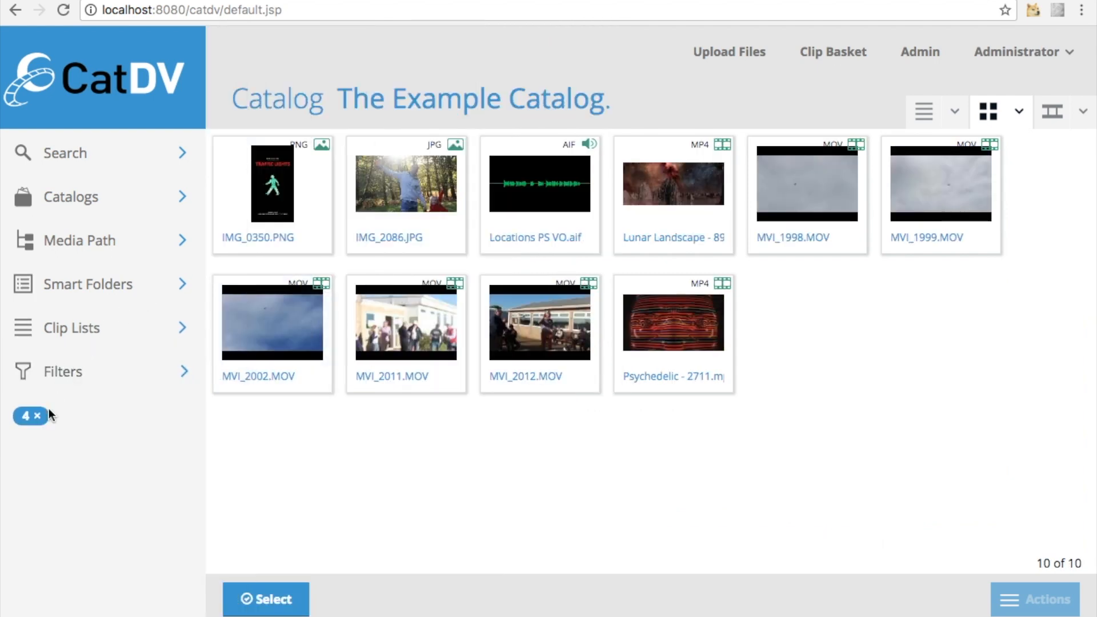
{"action": "left_click", "coordinate": [37, 419]}
Filter the catalog by rating 3 and add rating 2 to the filter
{"action": "left_click", "coordinate": [67, 375]}
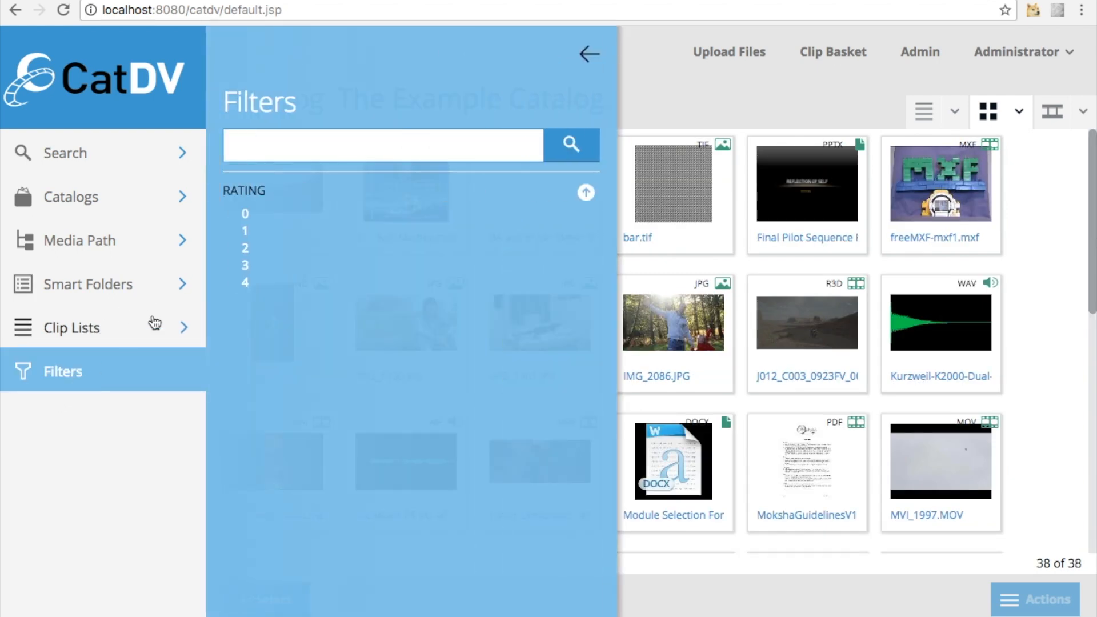
{"action": "left_click", "coordinate": [249, 268]}
{"action": "left_click", "coordinate": [95, 374]}
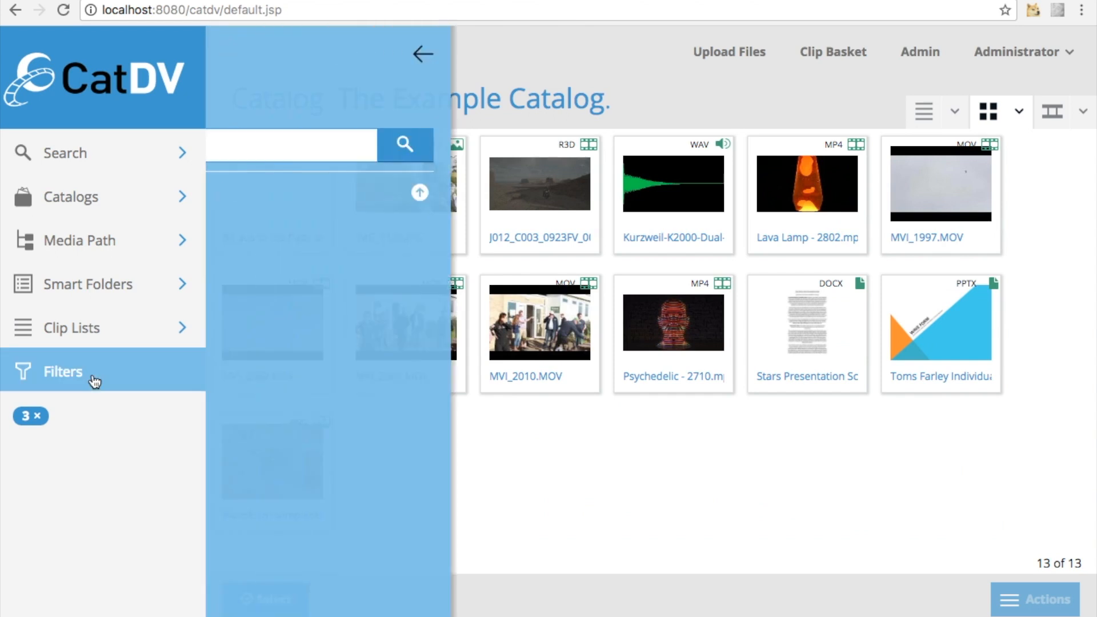
{"action": "left_click", "coordinate": [247, 248]}
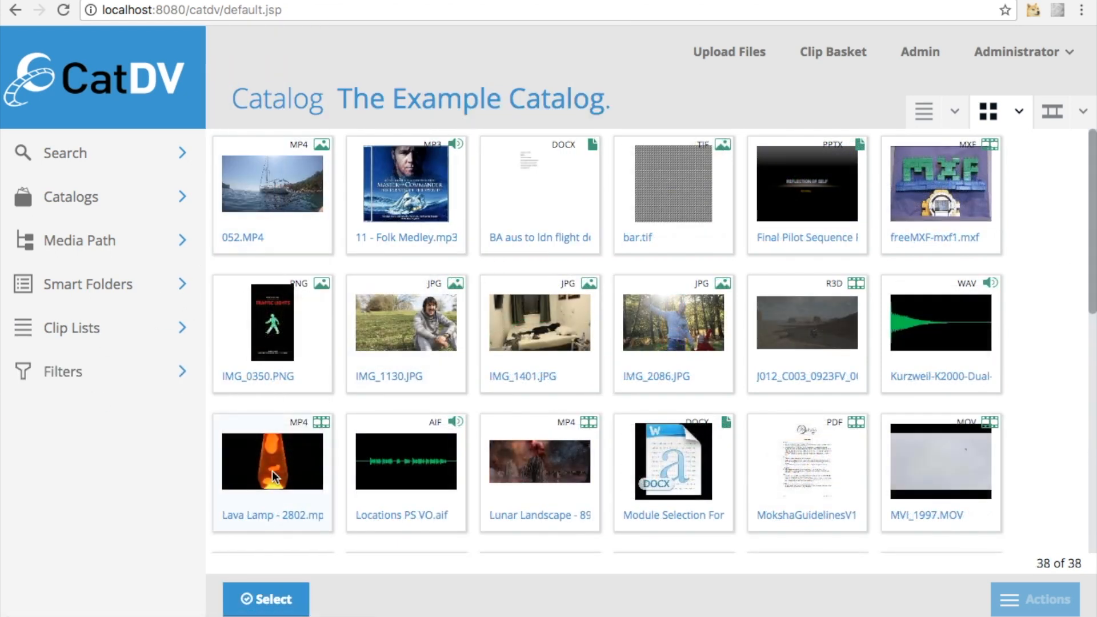
Open the Lava Lamp - 2802.mp4 clip and examine its summary, log notes and technical details
{"action": "left_click", "coordinate": [272, 471]}
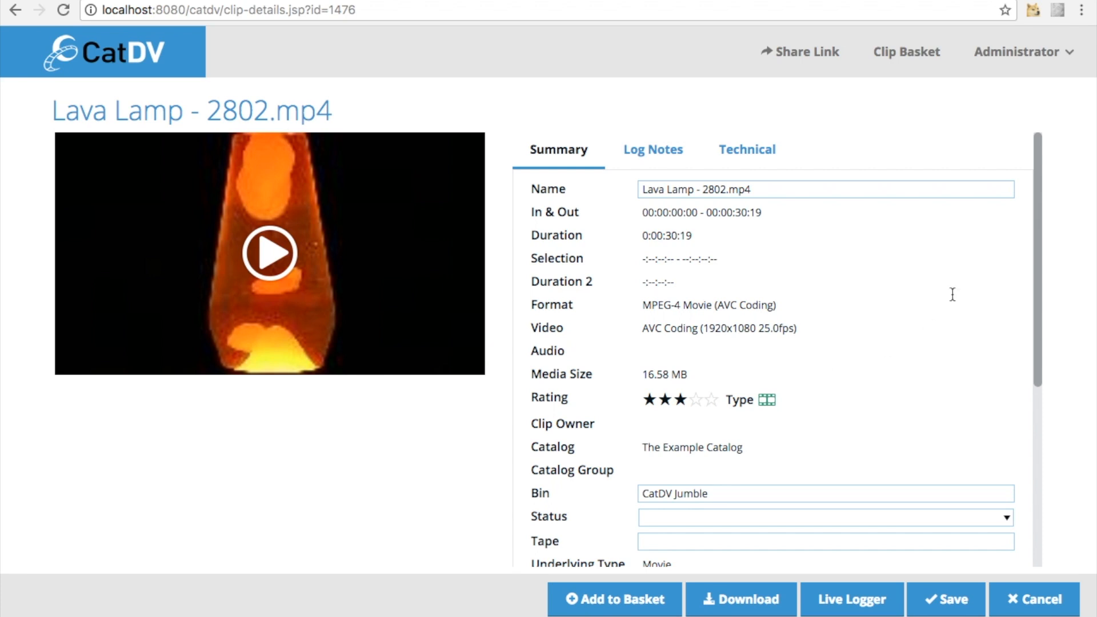
{"action": "left_click_drag", "start_coordinate": [1038, 251], "coordinate": [1061, 216]}
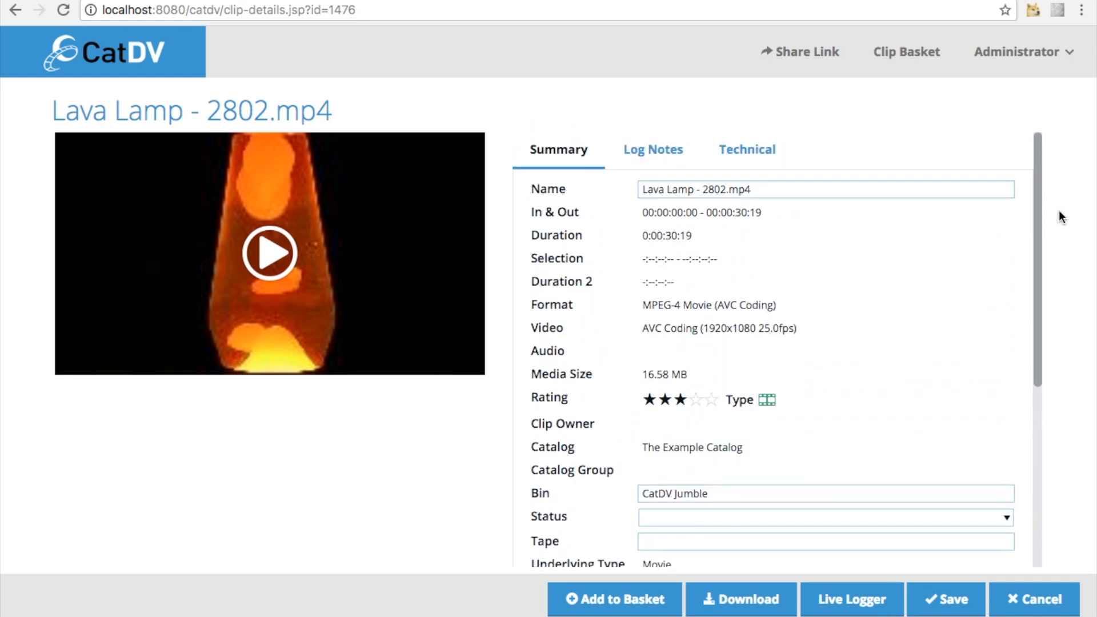
{"action": "left_click", "coordinate": [651, 150]}
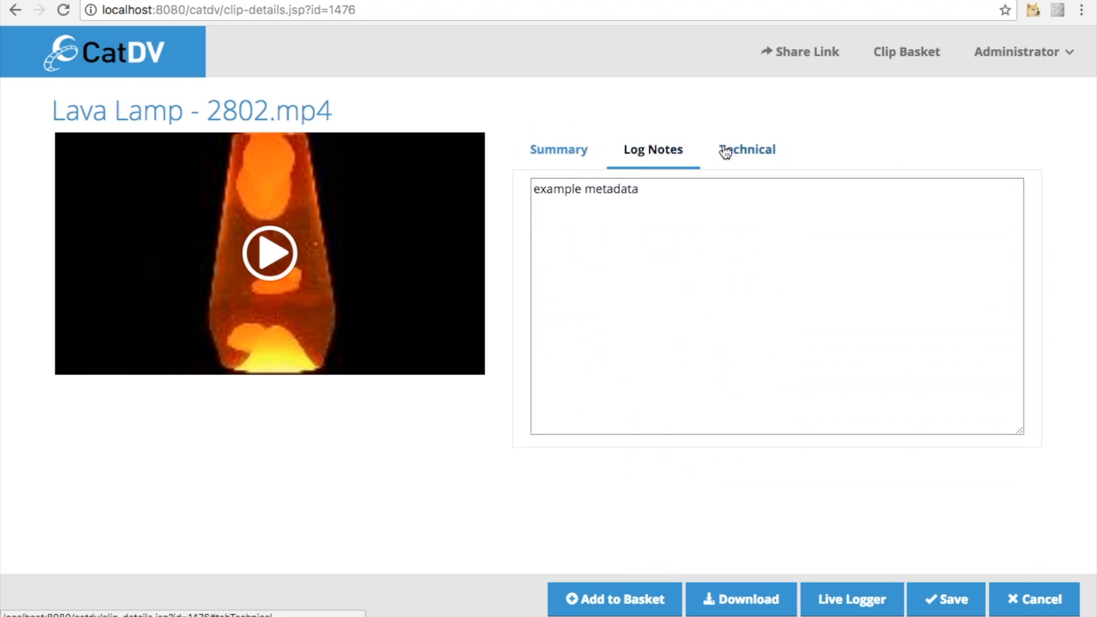
{"action": "left_click", "coordinate": [750, 148]}
{"action": "left_click", "coordinate": [633, 150]}
{"action": "left_click", "coordinate": [571, 150]}
Set the clip's rating to four stars and add "Lava Lamp" below the existing text in its log notes
{"action": "left_click", "coordinate": [696, 399]}
{"action": "scroll", "coordinate": [926, 428], "scroll_direction": "down", "scroll_amount": 3}
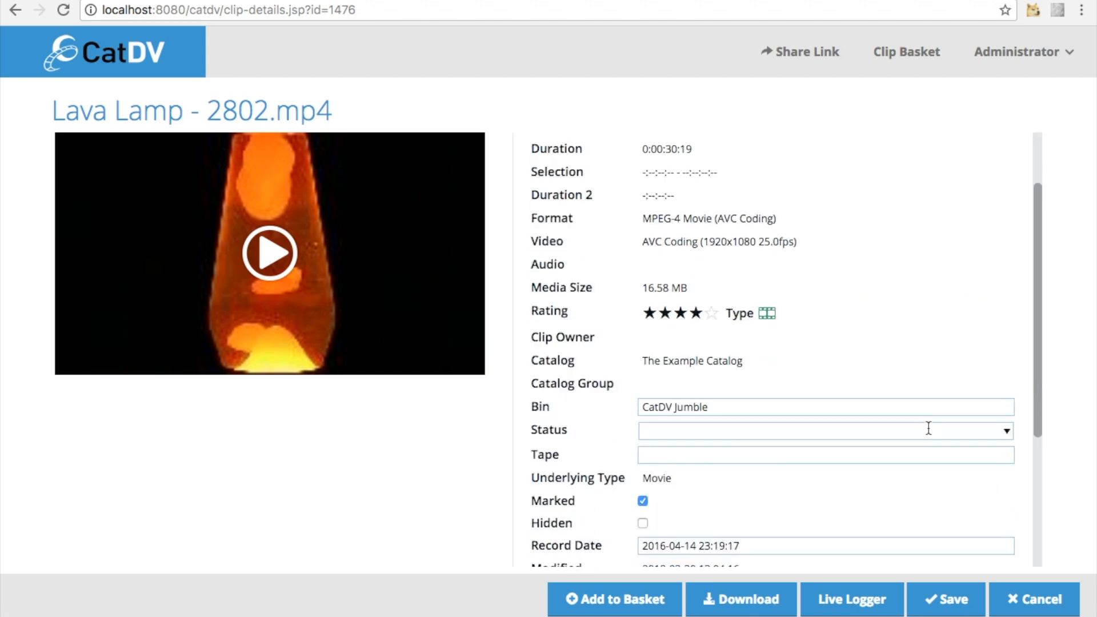
{"action": "left_click", "coordinate": [653, 150]}
{"action": "left_click", "coordinate": [650, 212]}
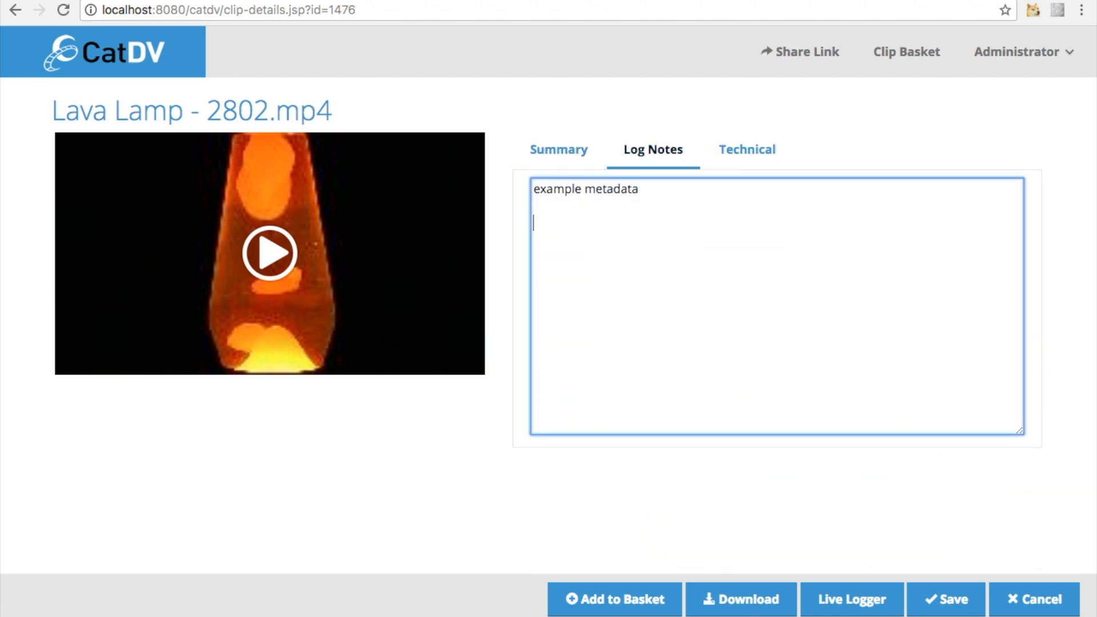
{"action": "type", "text": "Lava"}
{"action": "type", "text": "Lam"}
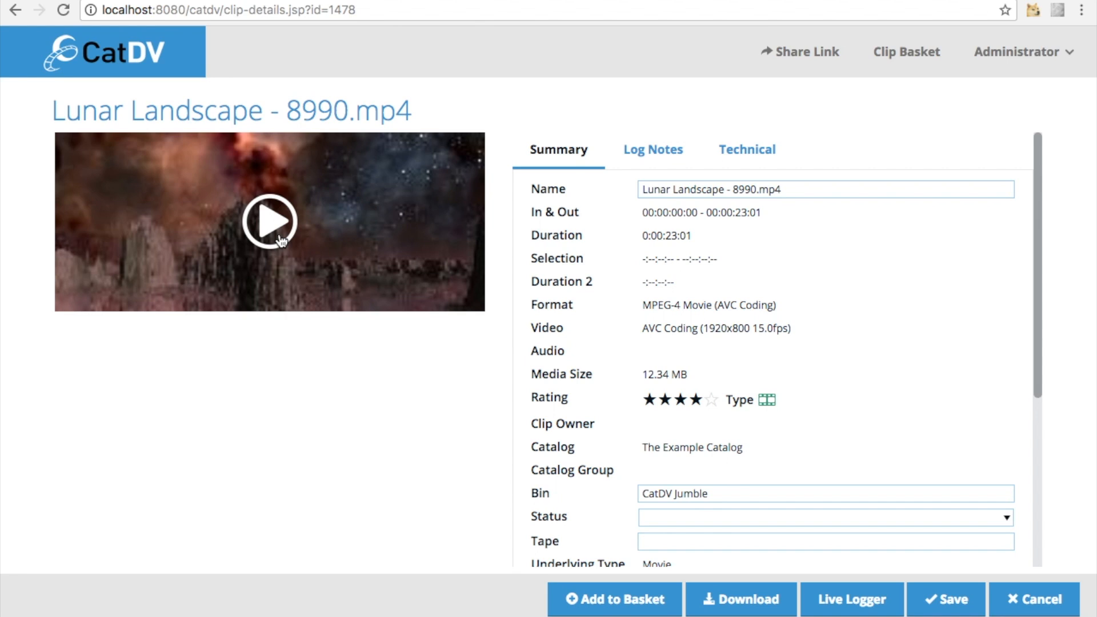
Play the Lunar Landscape - 8990.mp4 clip
{"action": "left_click", "coordinate": [280, 239]}
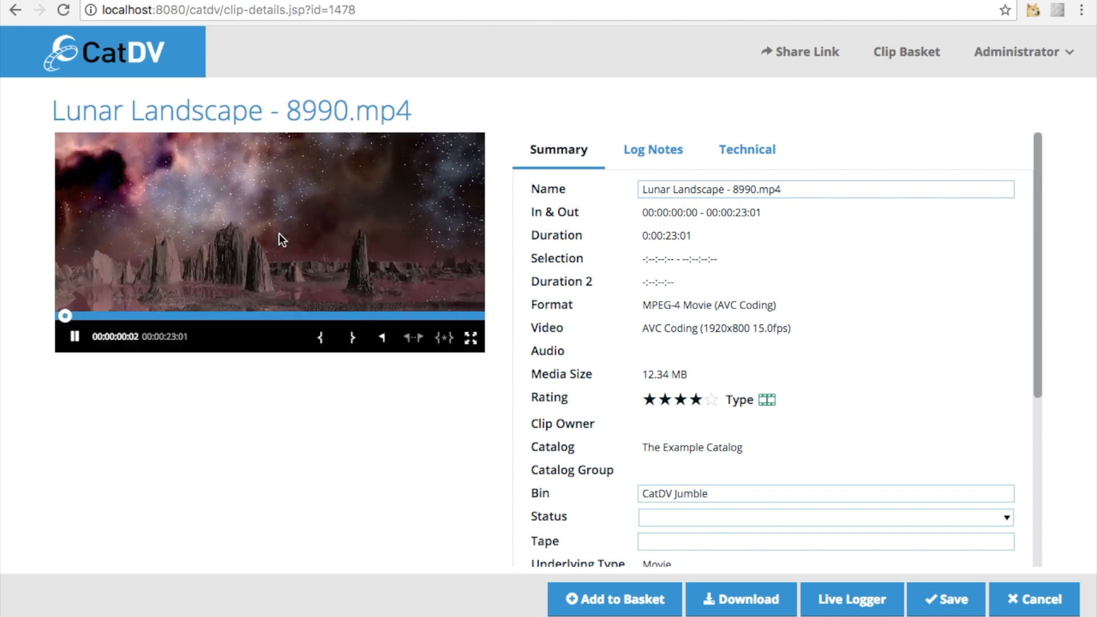
Pause the Lunar Landscape clip at 00:00:05:03 and add an event marker named "example marker 1" there
{"action": "left_click", "coordinate": [76, 339]}
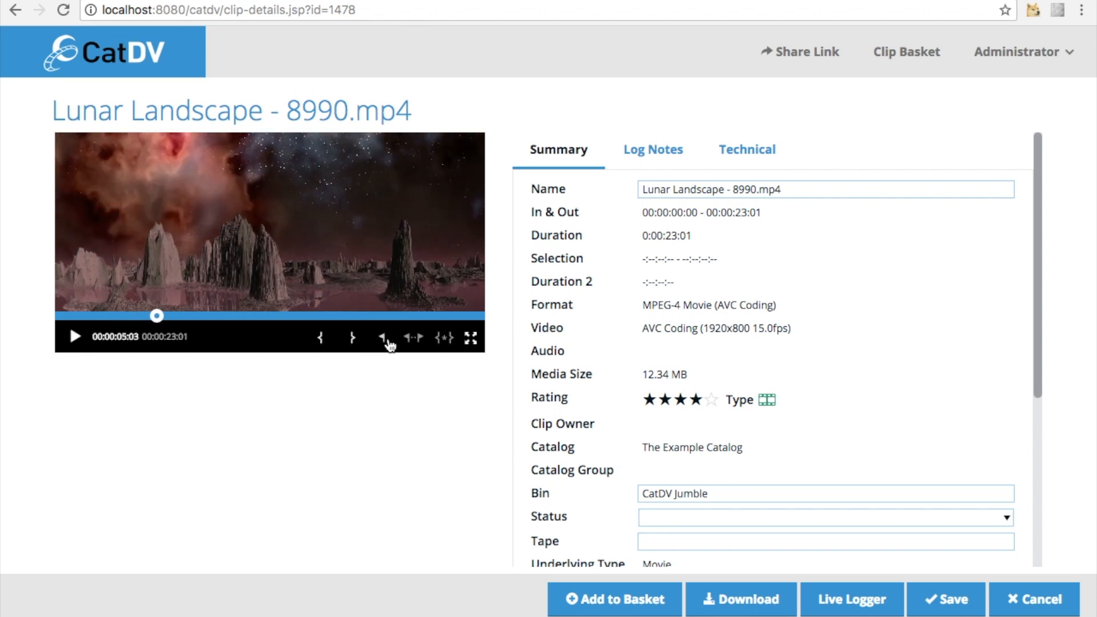
{"action": "left_click", "coordinate": [384, 339]}
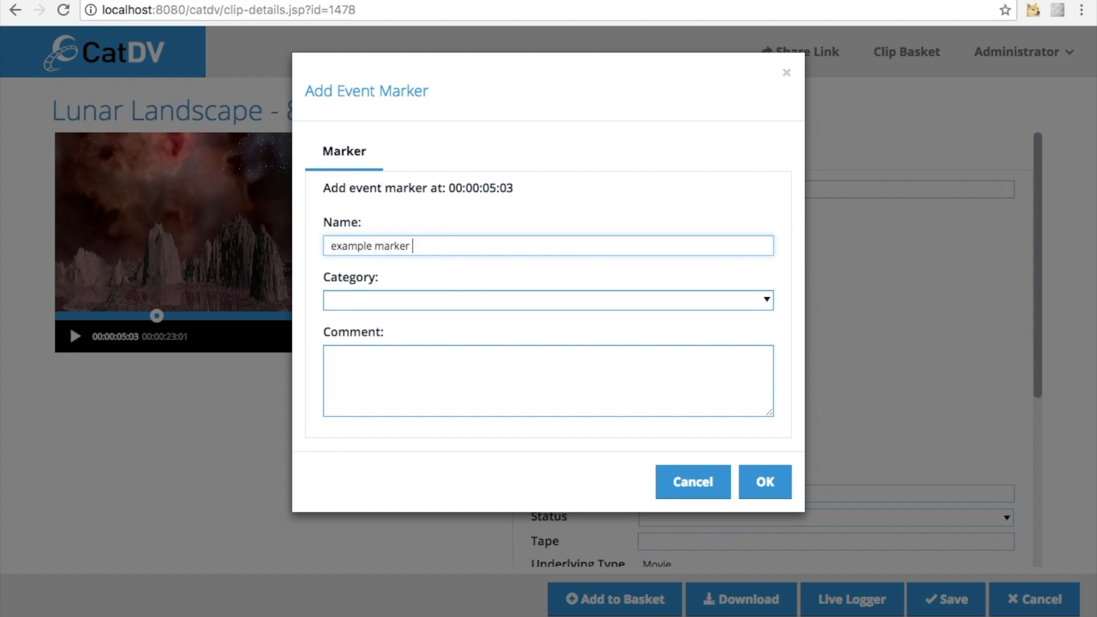
{"action": "left_click", "coordinate": [766, 486]}
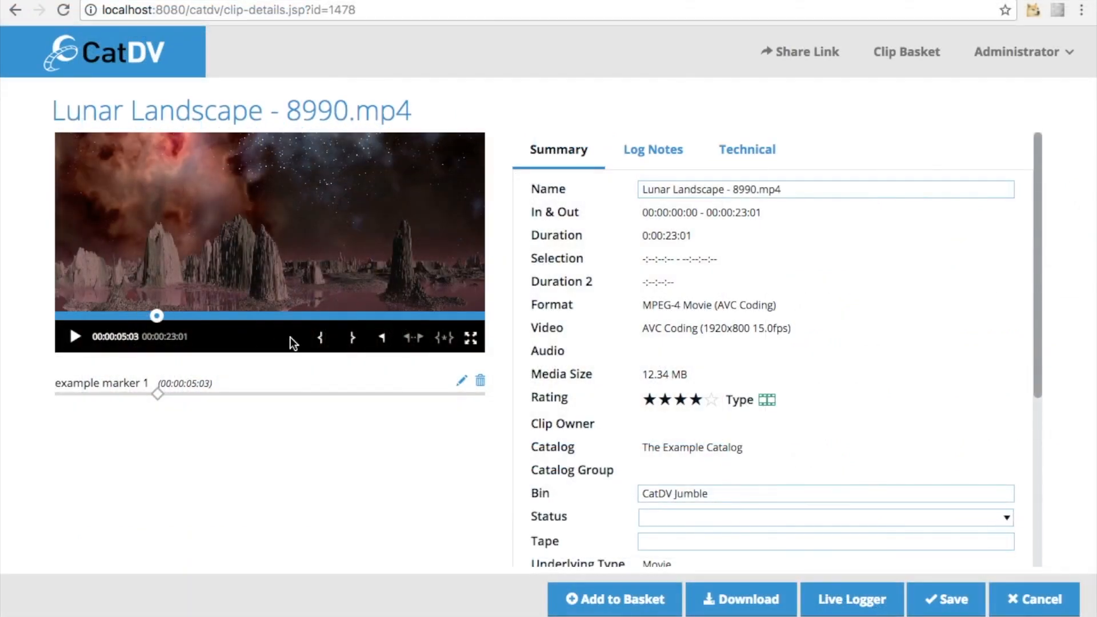
Mark a selection in the Lunar Landscape clip from 00:00:05:03 to 00:00:10:04
{"action": "left_click", "coordinate": [322, 339]}
{"action": "left_click_drag", "start_coordinate": [156, 316], "coordinate": [247, 321]}
{"action": "left_click", "coordinate": [353, 339]}
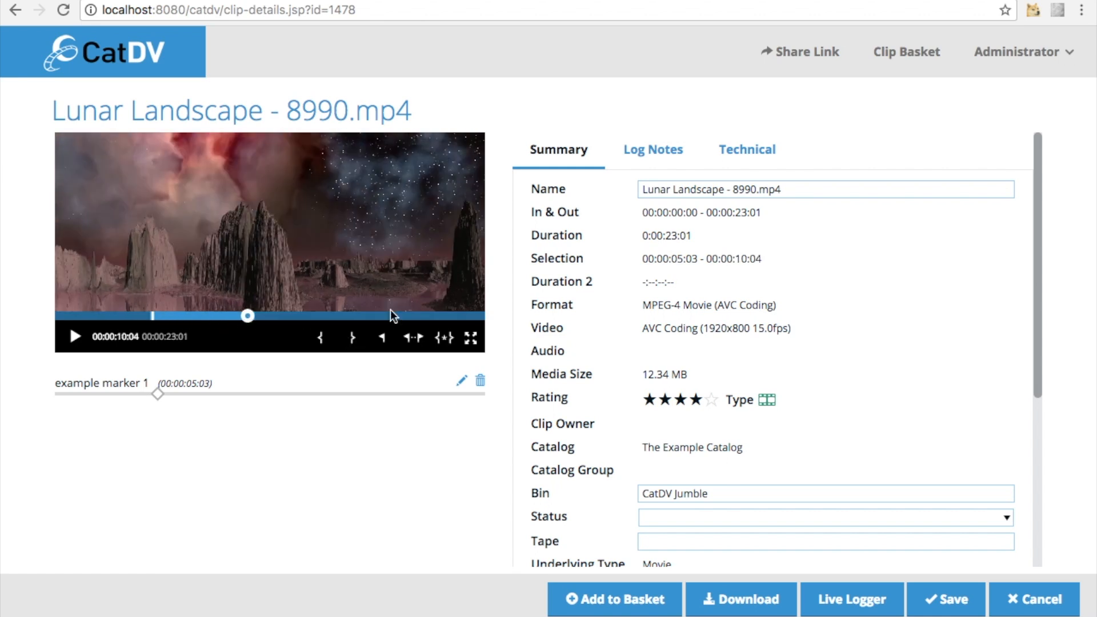
Create a sub-clip named "Example subclip 1" from the marked selection
{"action": "left_click", "coordinate": [446, 338]}
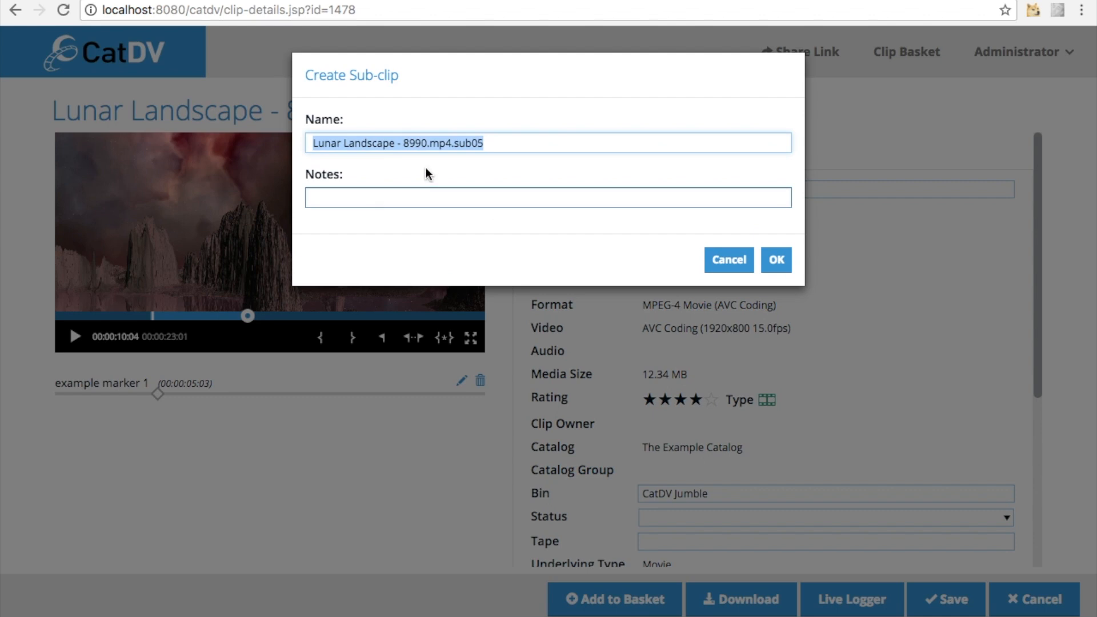
{"action": "type", "text": "Exampe"}
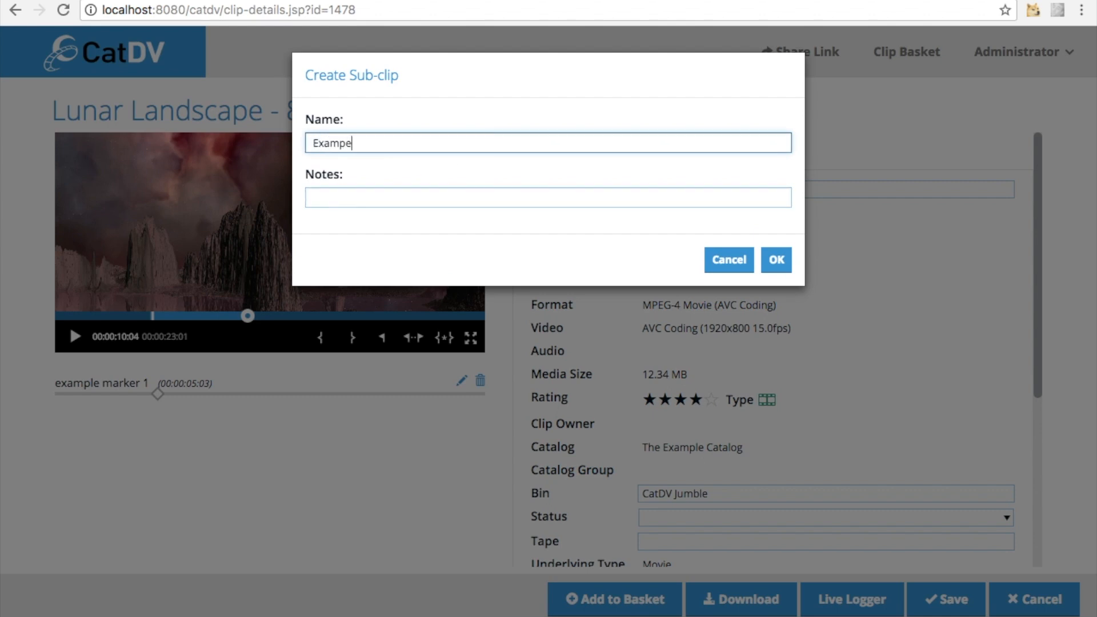
{"action": "key", "text": "BackSpace"}
{"action": "type", "text": "le subclip 1"}
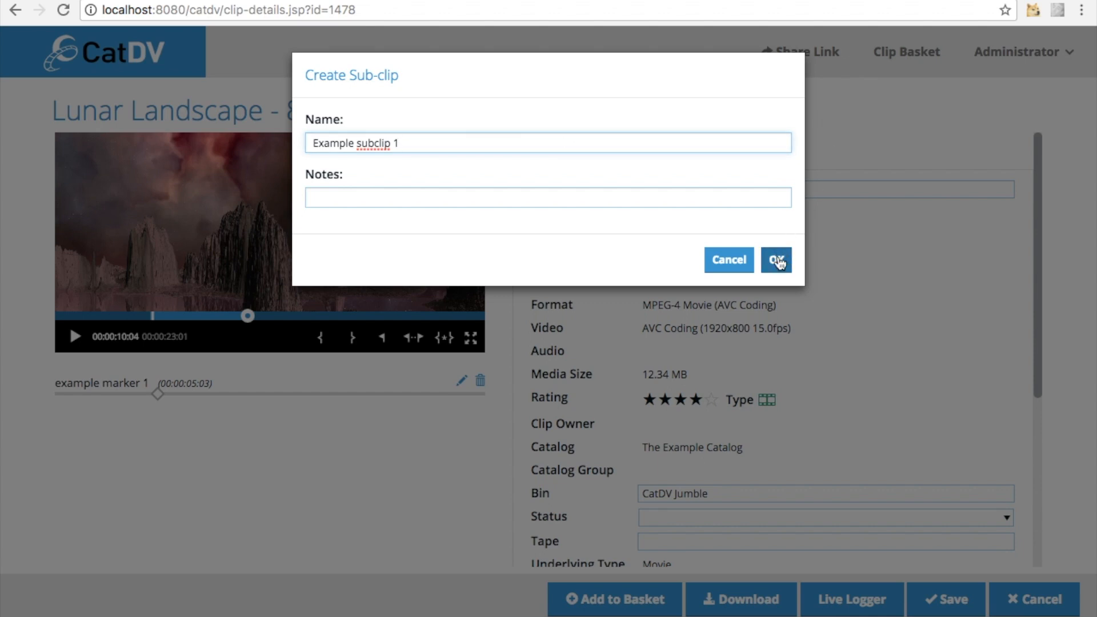
{"action": "left_click", "coordinate": [779, 262]}
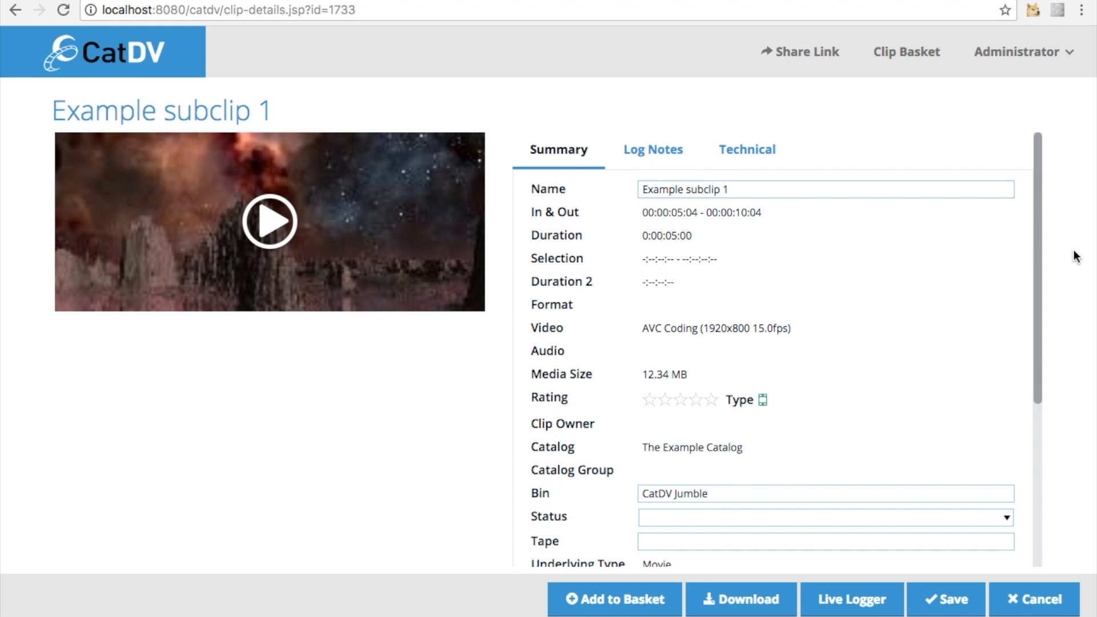
{"action": "left_click_drag", "start_coordinate": [1040, 240], "coordinate": [1016, 193]}
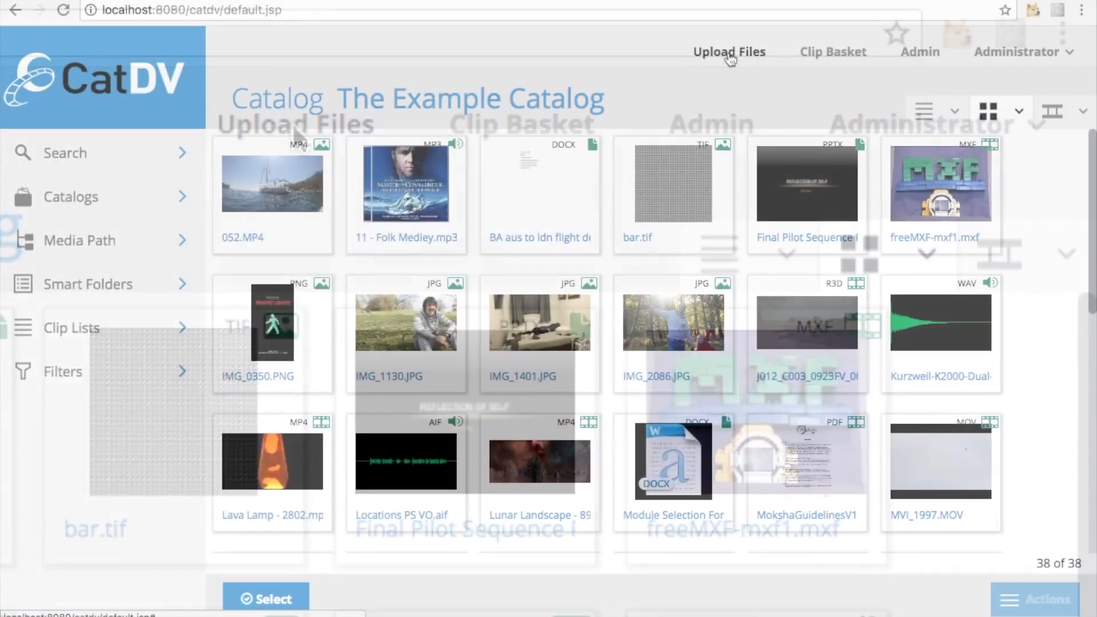
Upload the file "0 Mosaic_1920X1080 copy.mp4" from the local disk to the server
{"action": "left_click", "coordinate": [729, 52]}
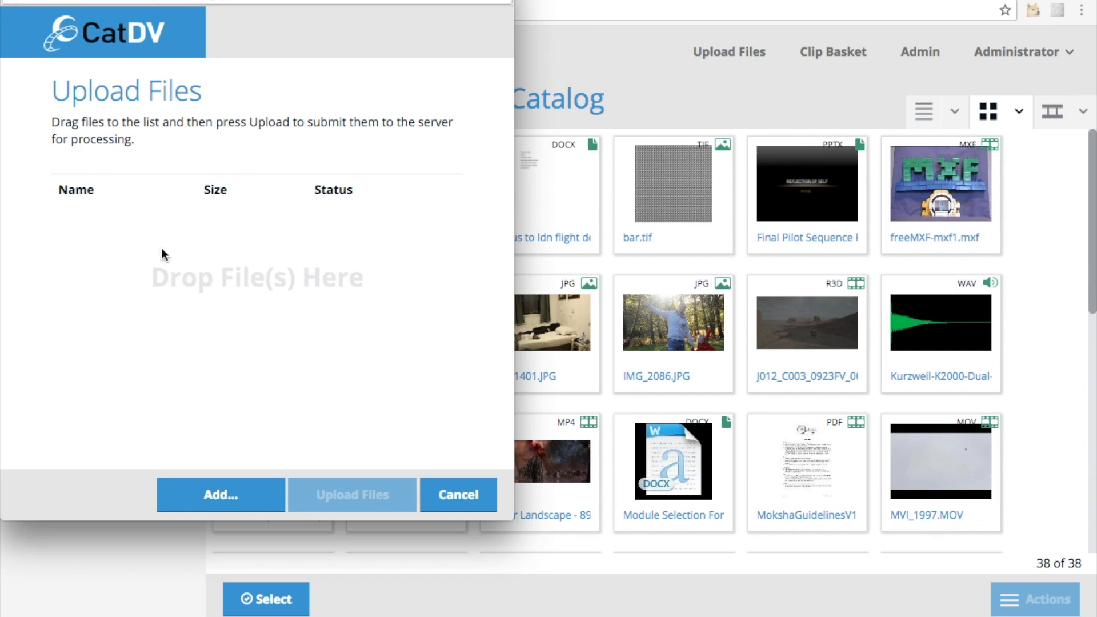
{"action": "left_click", "coordinate": [224, 496]}
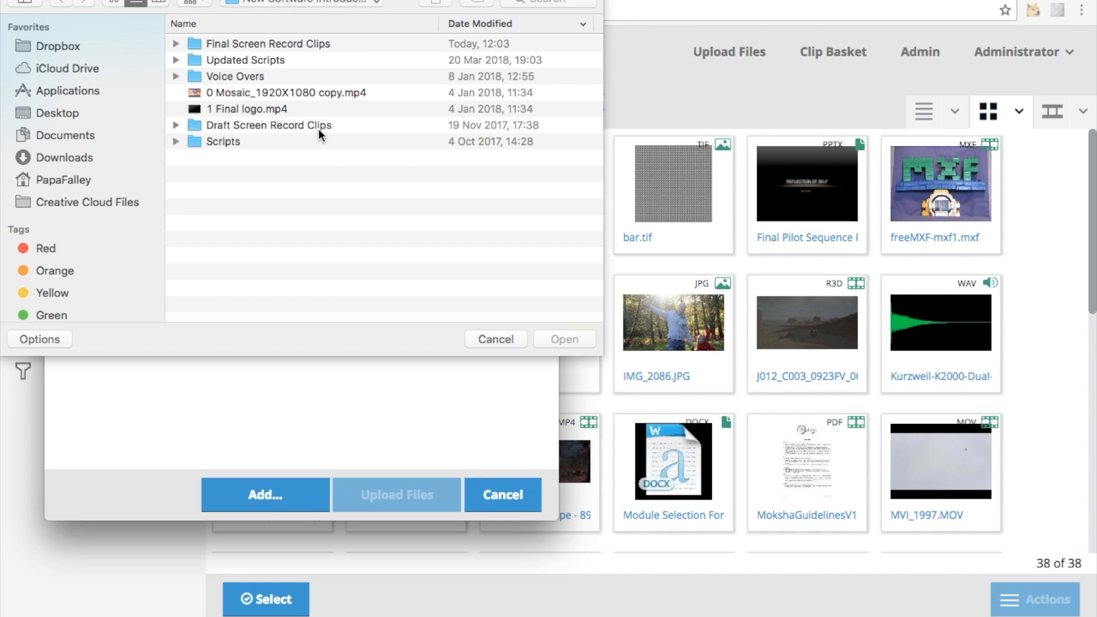
{"action": "left_click", "coordinate": [259, 93]}
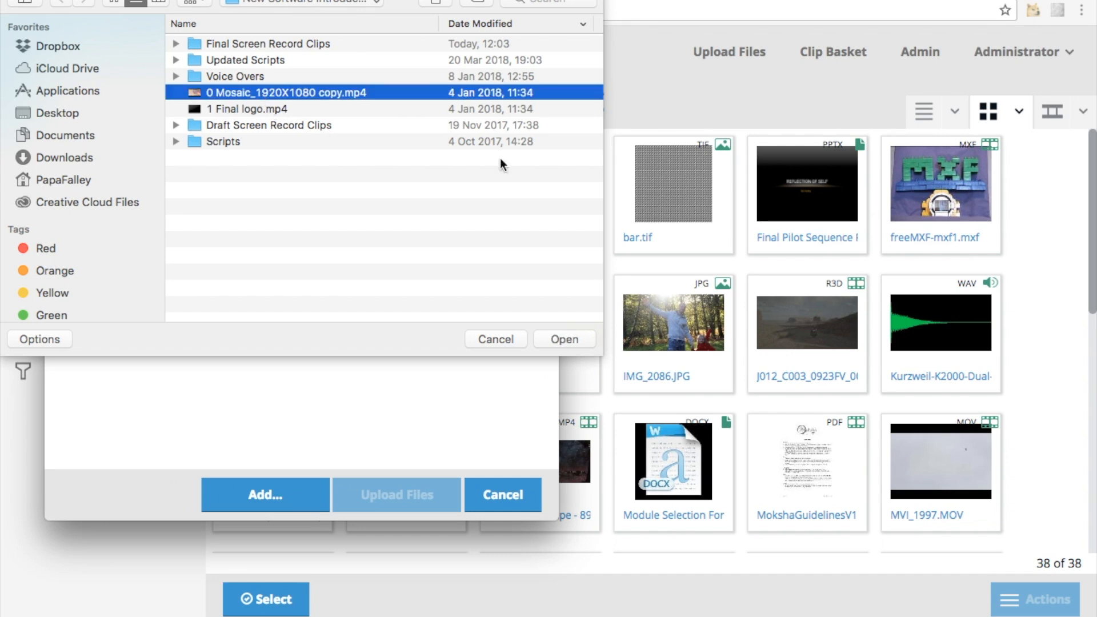
{"action": "left_click", "coordinate": [565, 340]}
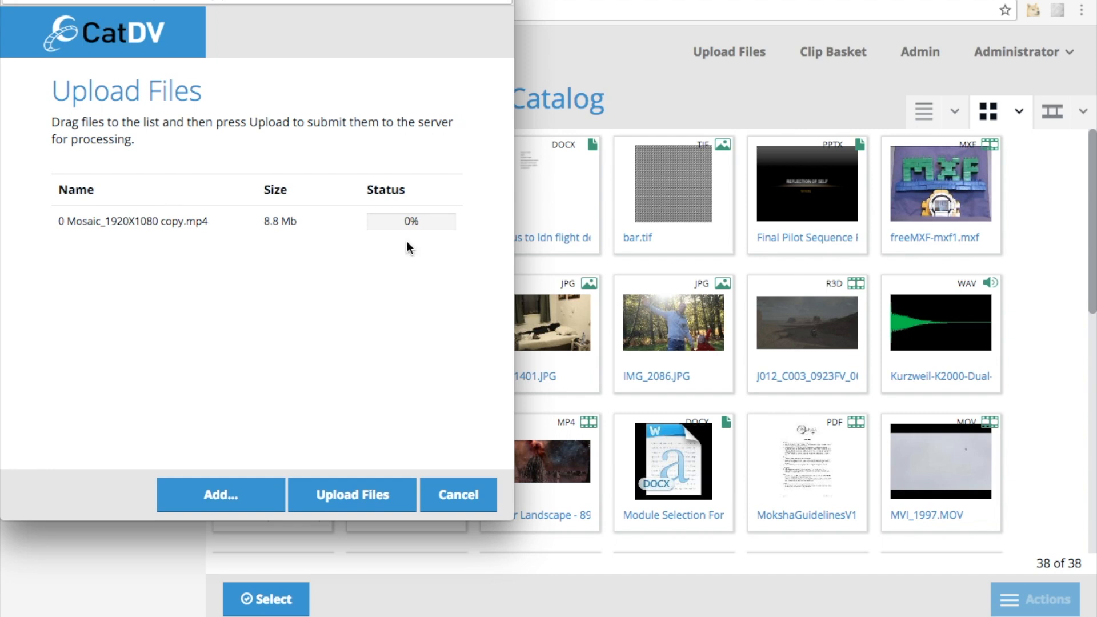
{"action": "left_click", "coordinate": [351, 493]}
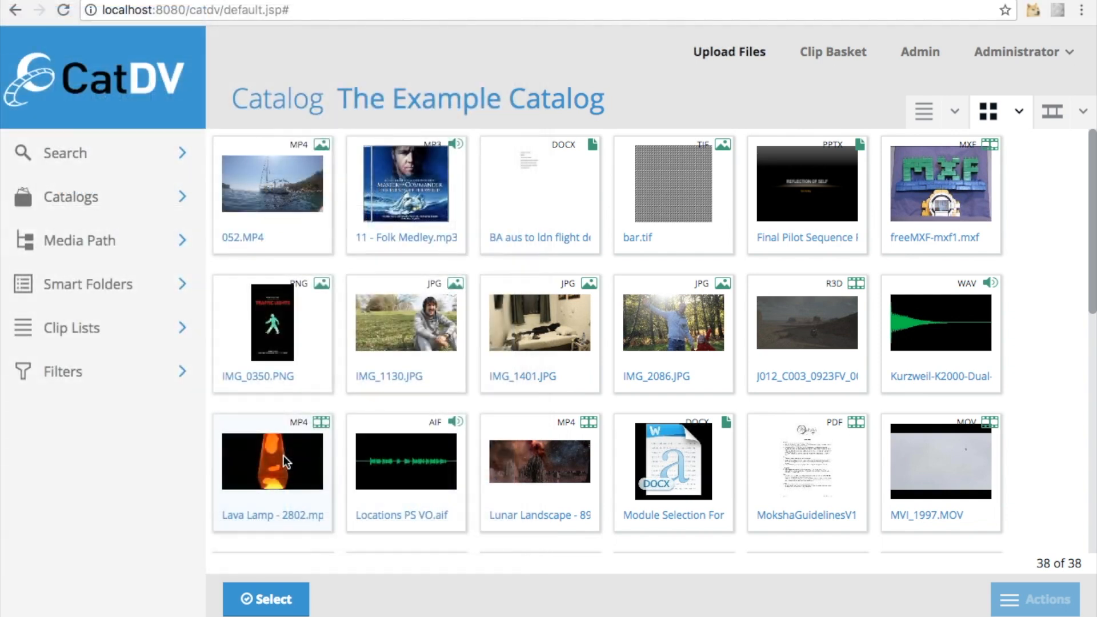
Open the Lava Lamp - 2802.mp4 clip and download its media file
{"action": "left_click", "coordinate": [283, 455]}
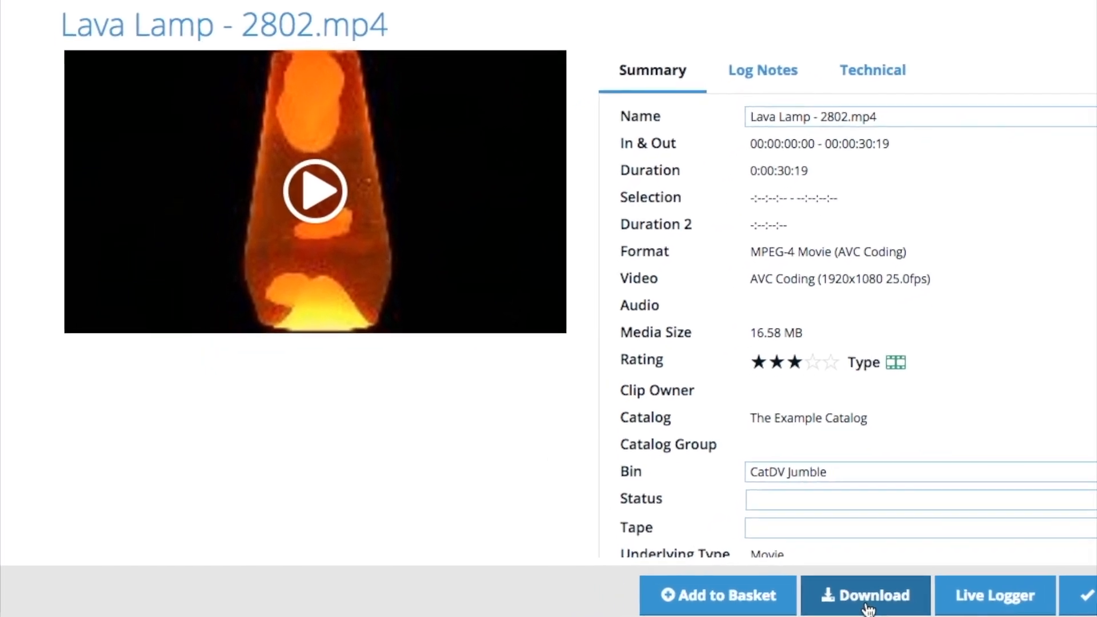
{"action": "left_click", "coordinate": [867, 606]}
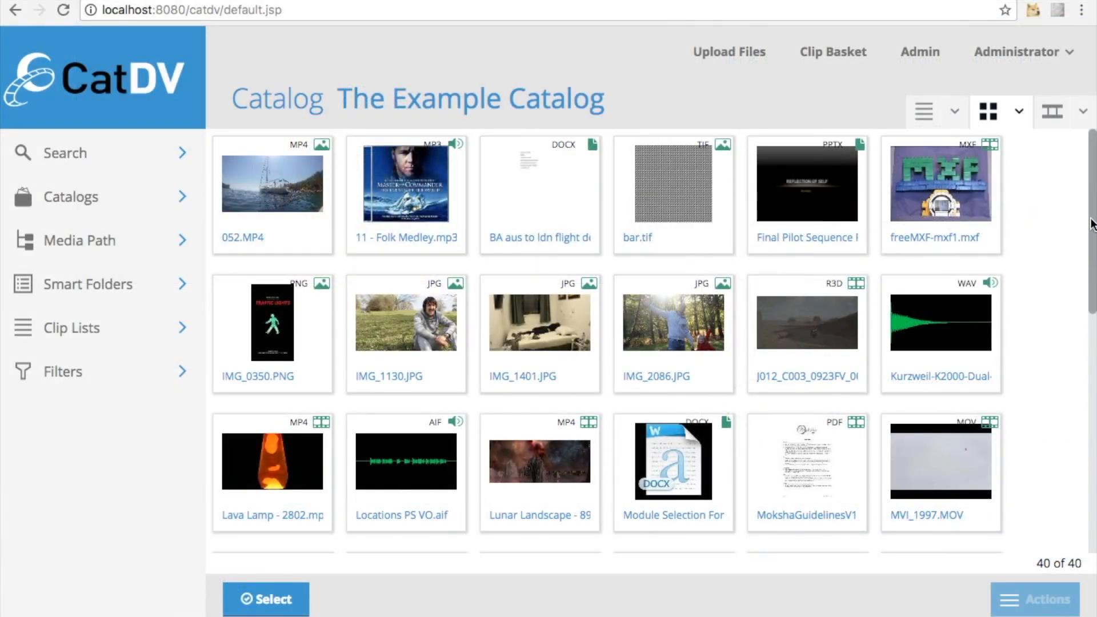
Create a sequence named "example sequence" from the whole of the clips MVI_1998.MOV, MVI_1999.MOV and MVI_2000.MOV
{"action": "scroll", "coordinate": [1092, 223], "scroll_direction": "down", "scroll_amount": 4}
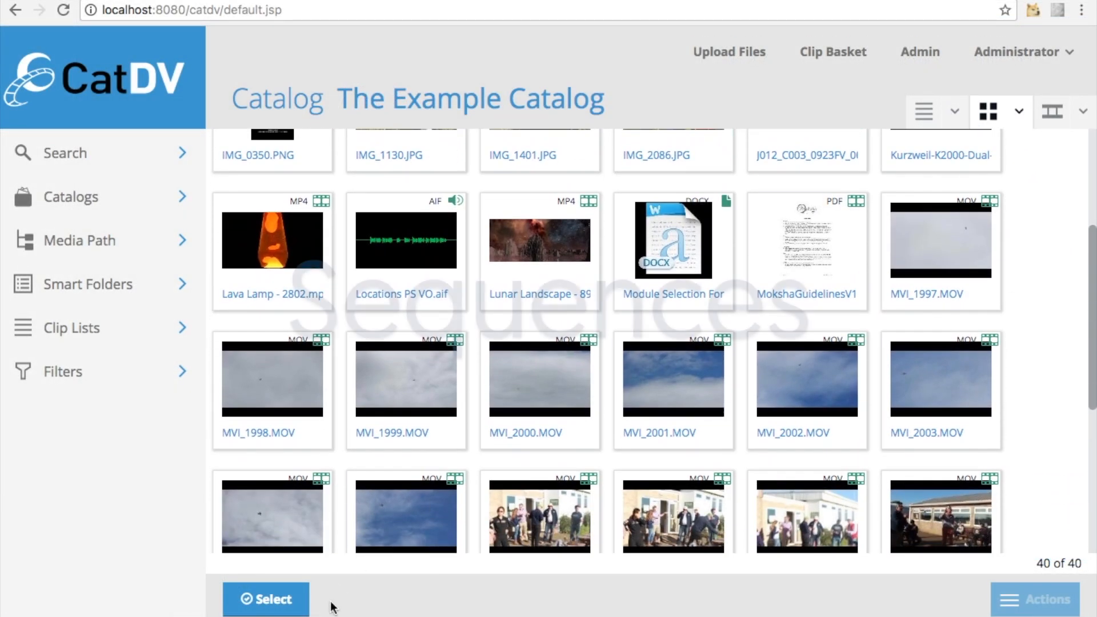
{"action": "left_click", "coordinate": [266, 609]}
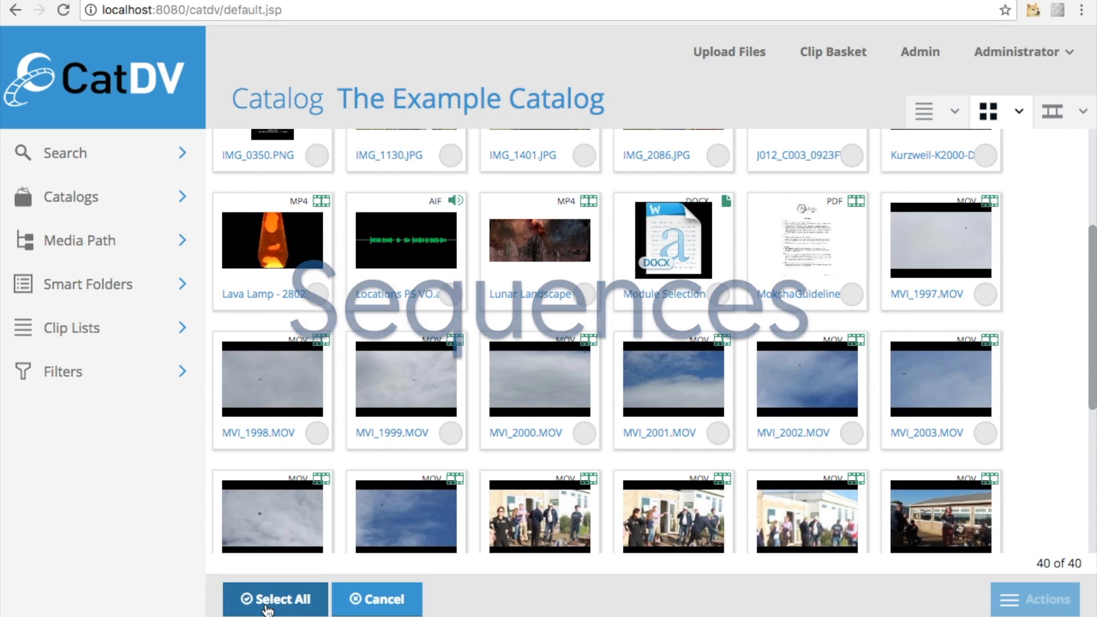
{"action": "left_click", "coordinate": [317, 434]}
{"action": "left_click", "coordinate": [451, 433]}
{"action": "left_click", "coordinate": [584, 434]}
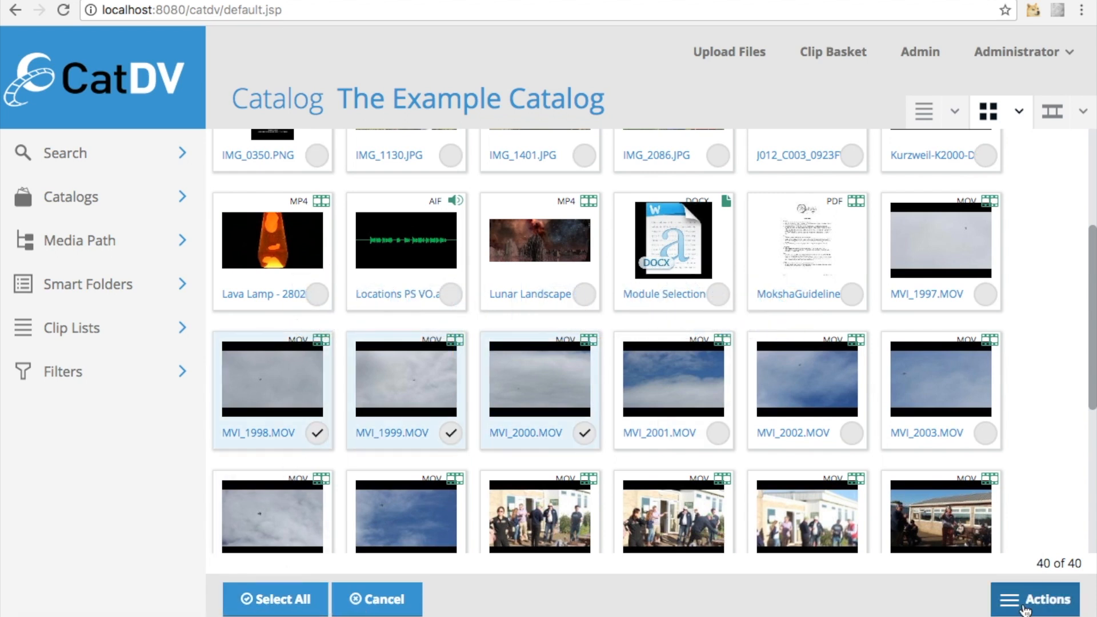
{"action": "left_click", "coordinate": [1032, 600]}
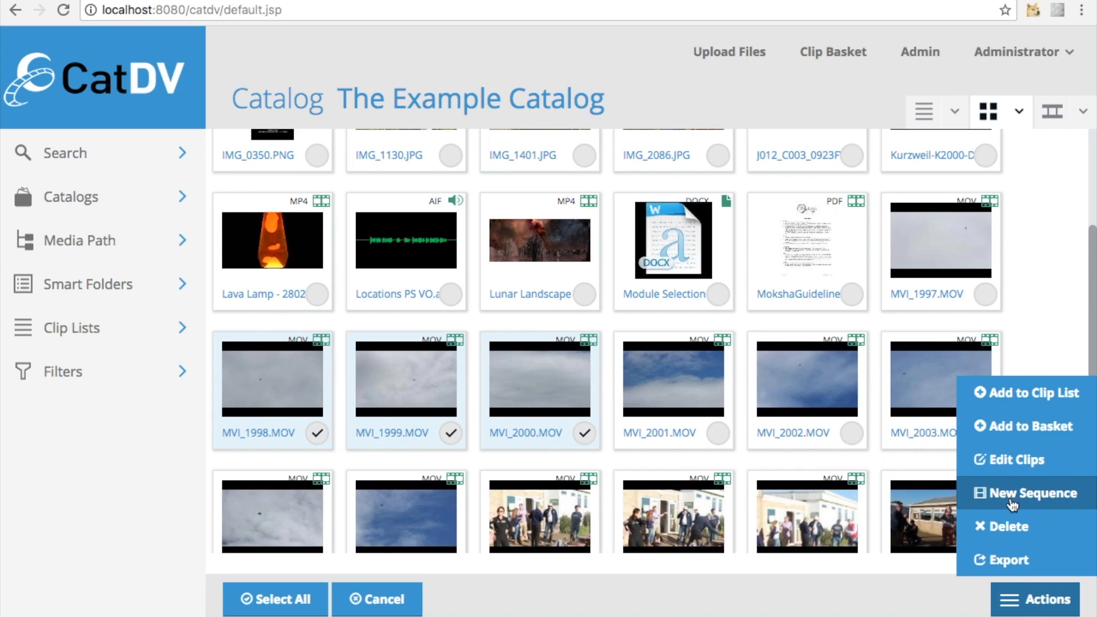
{"action": "left_click", "coordinate": [1056, 502]}
{"action": "type", "text": "exampl"}
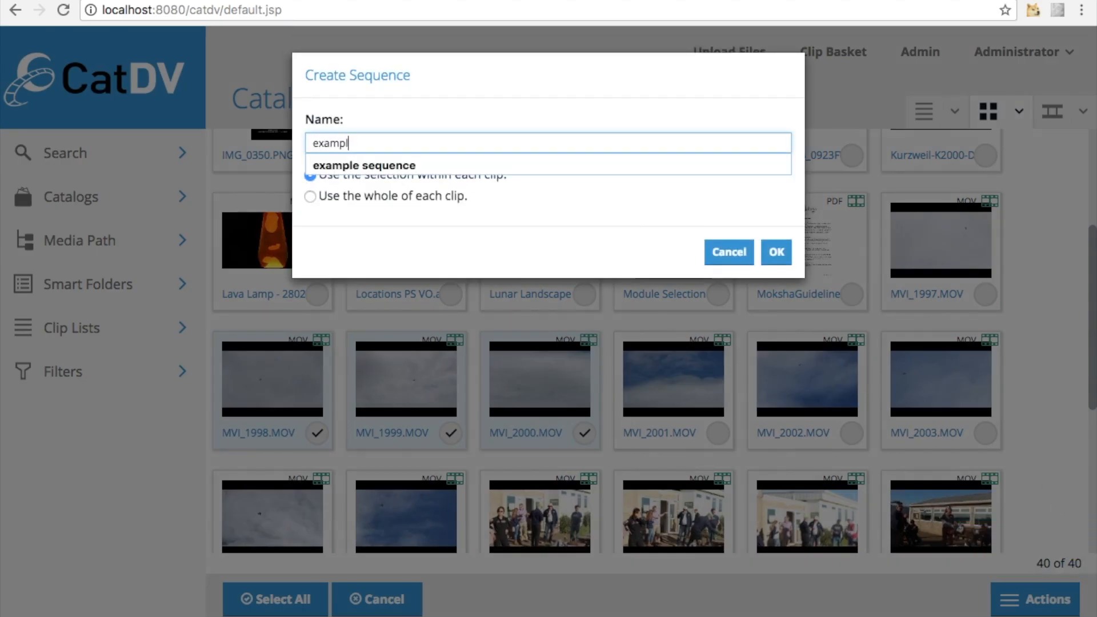
{"action": "key", "text": "Down"}
{"action": "left_click", "coordinate": [508, 164]}
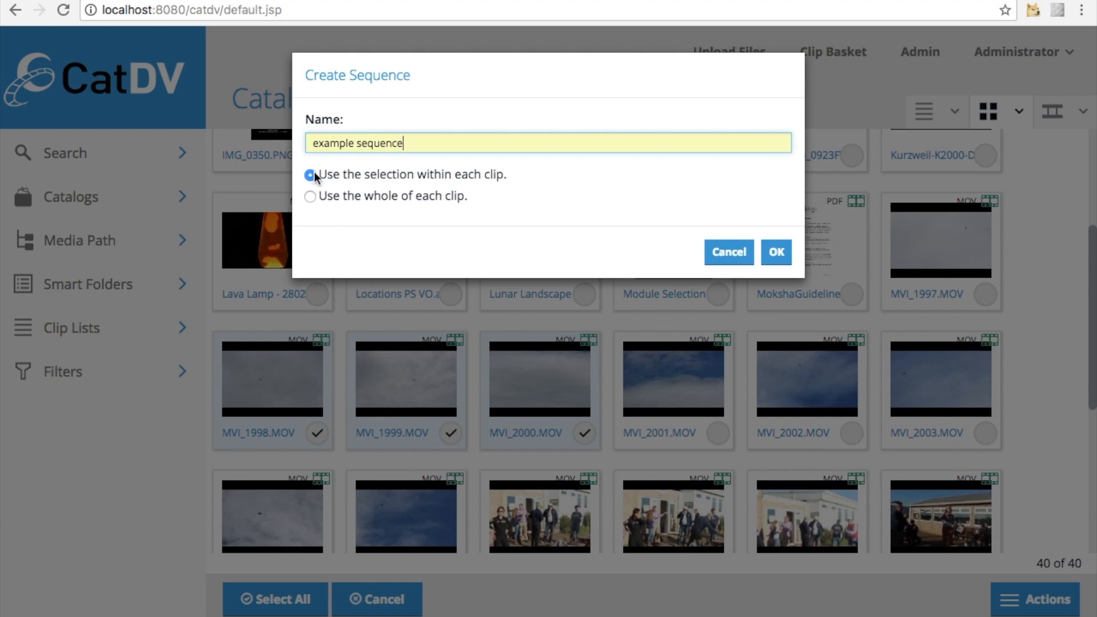
{"action": "left_click", "coordinate": [311, 196]}
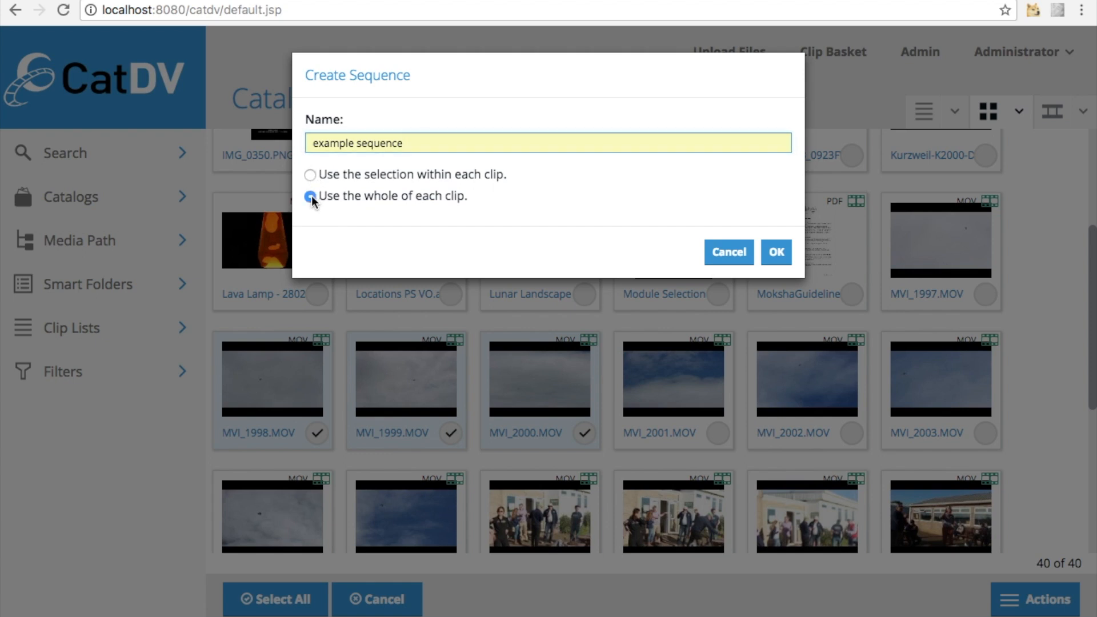
{"action": "left_click", "coordinate": [777, 254]}
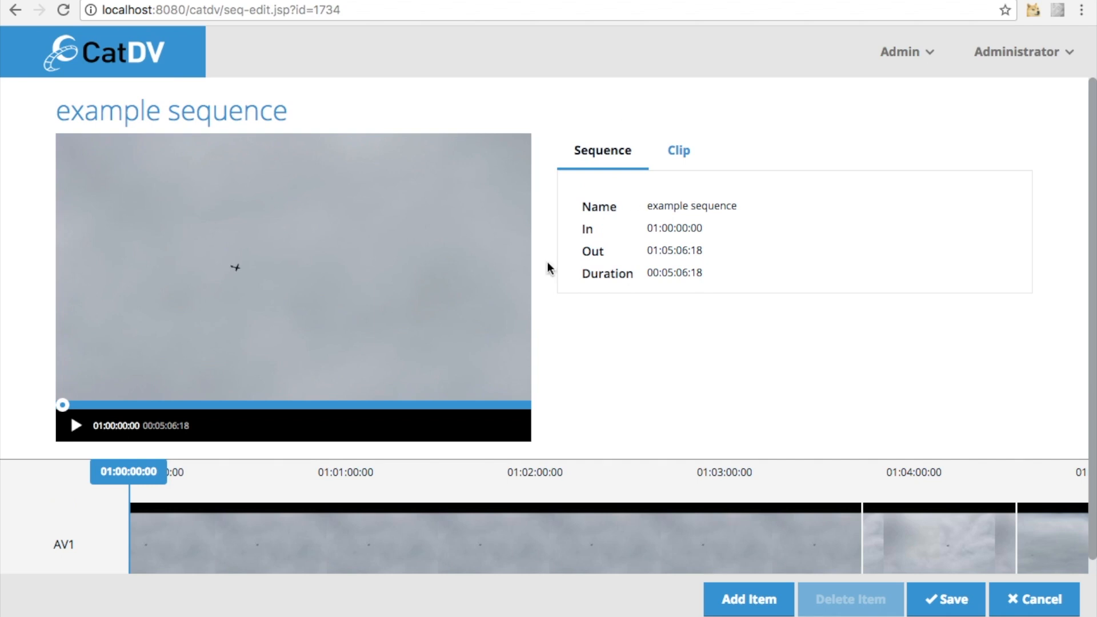
Move the second clip on the AV1 track to the start of the sequence
{"action": "left_click", "coordinate": [478, 524]}
{"action": "scroll", "coordinate": [486, 517], "scroll_direction": "down", "scroll_amount": 1}
{"action": "left_click", "coordinate": [937, 527]}
{"action": "left_click", "coordinate": [1047, 529]}
{"action": "left_click", "coordinate": [800, 527]}
{"action": "left_click_drag", "start_coordinate": [890, 527], "coordinate": [222, 509]}
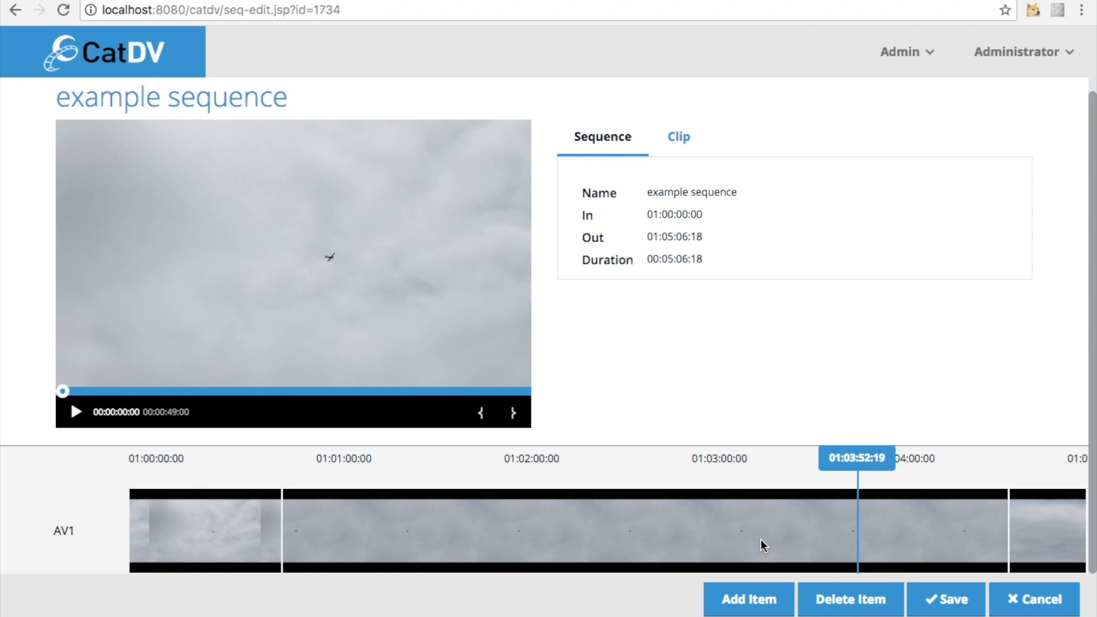
Add the MVI_2003.MOV clip from the catalog to the end of the sequence
{"action": "left_click", "coordinate": [743, 601]}
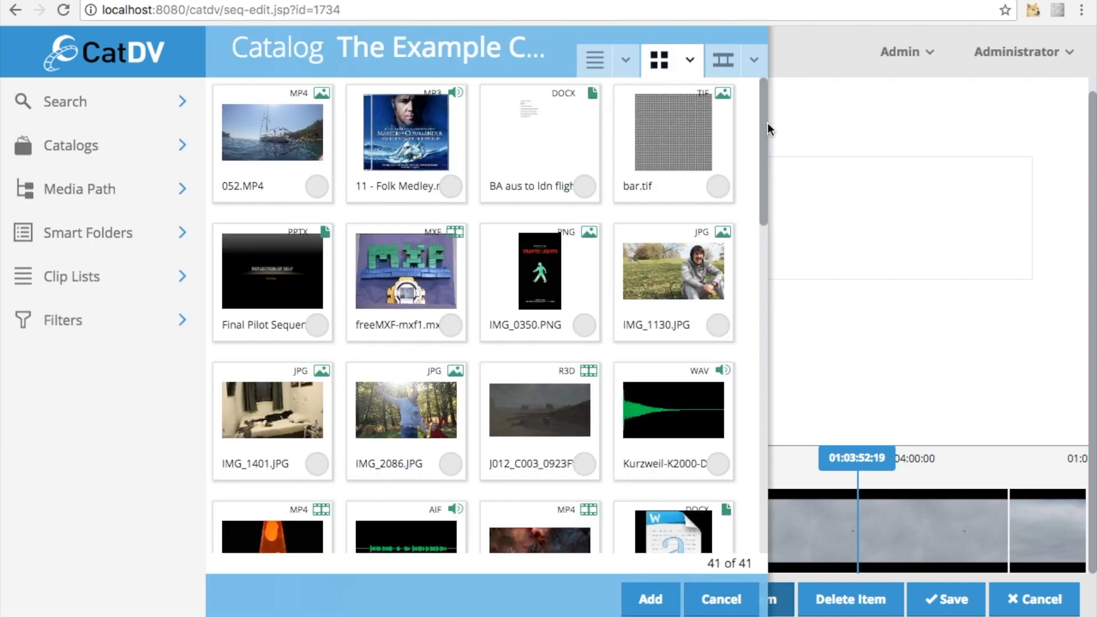
{"action": "left_click_drag", "start_coordinate": [764, 125], "coordinate": [764, 291]}
{"action": "left_click", "coordinate": [724, 343]}
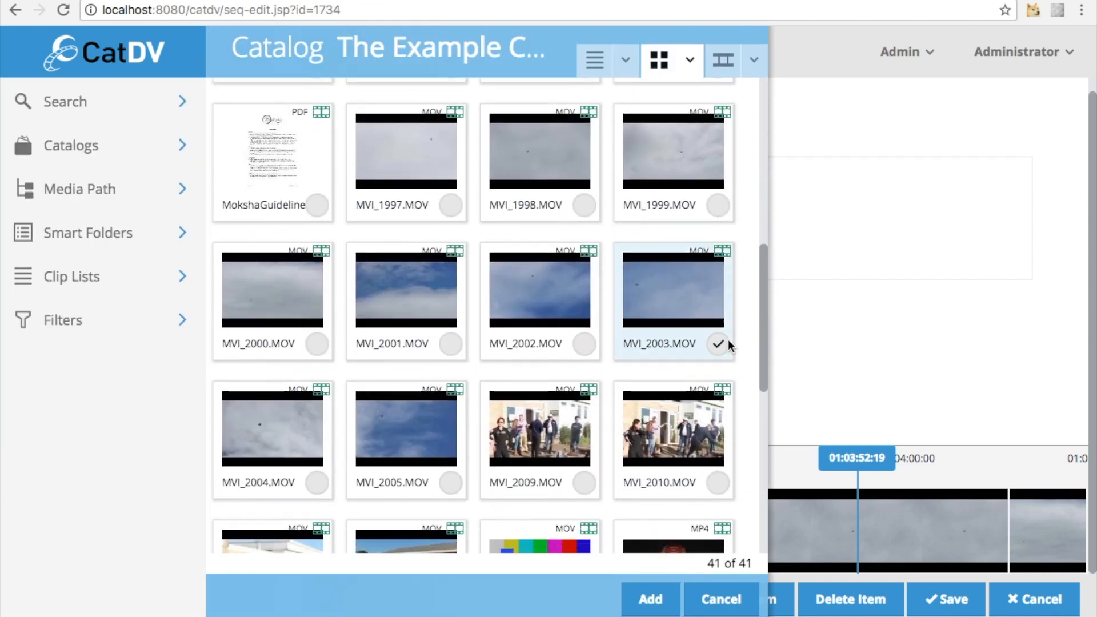
{"action": "left_click", "coordinate": [651, 599]}
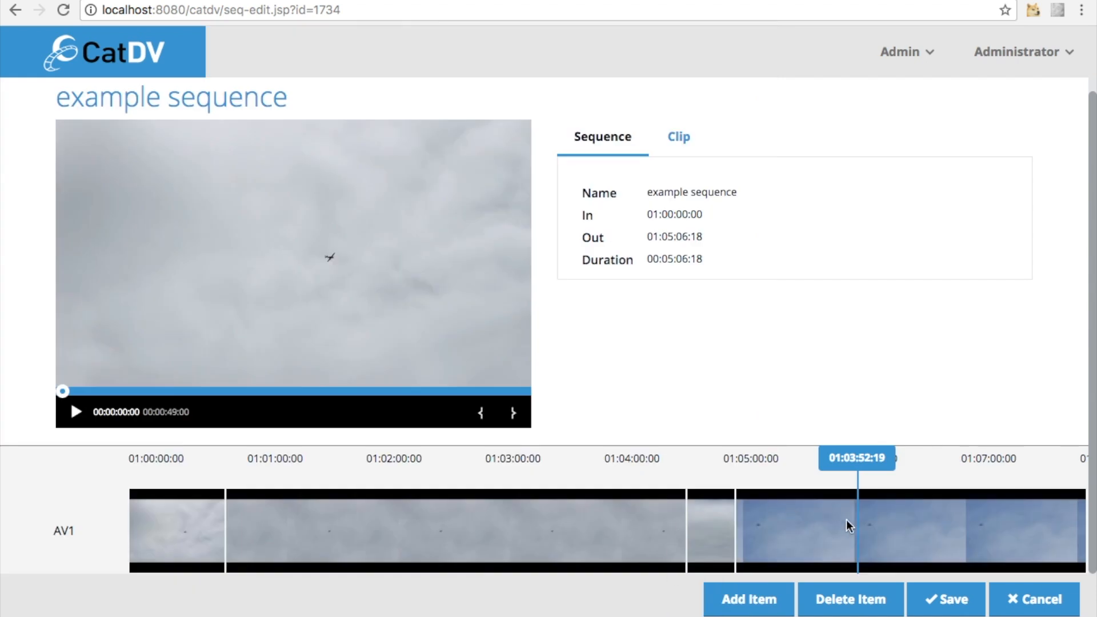
Delete the MVI_2003.MOV clip from the end of the sequence timeline
{"action": "left_click", "coordinate": [892, 522]}
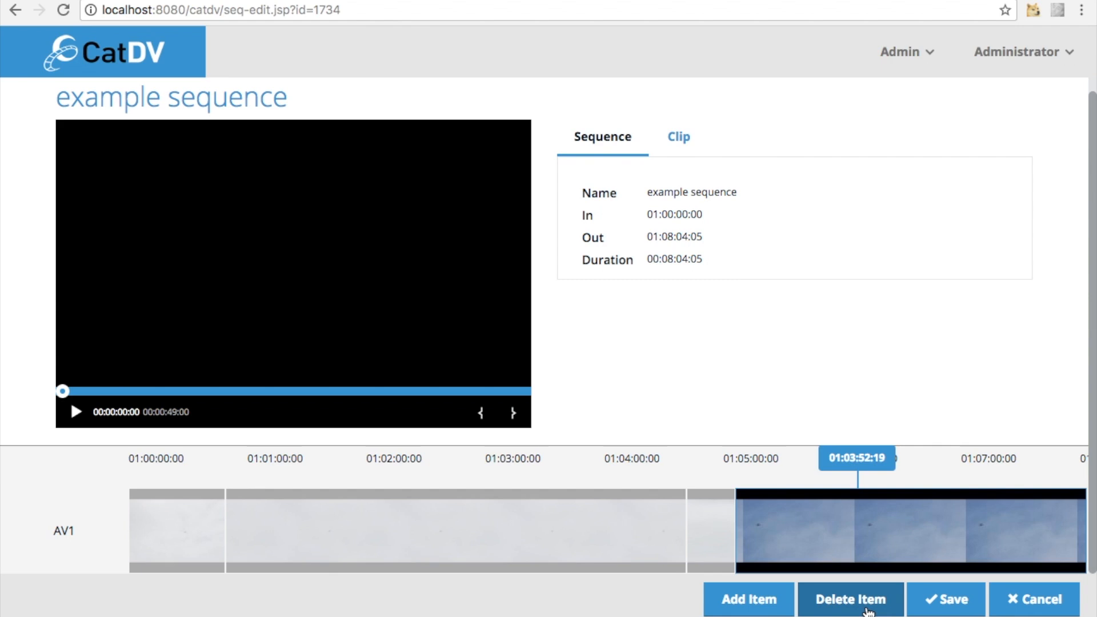
{"action": "left_click", "coordinate": [867, 609]}
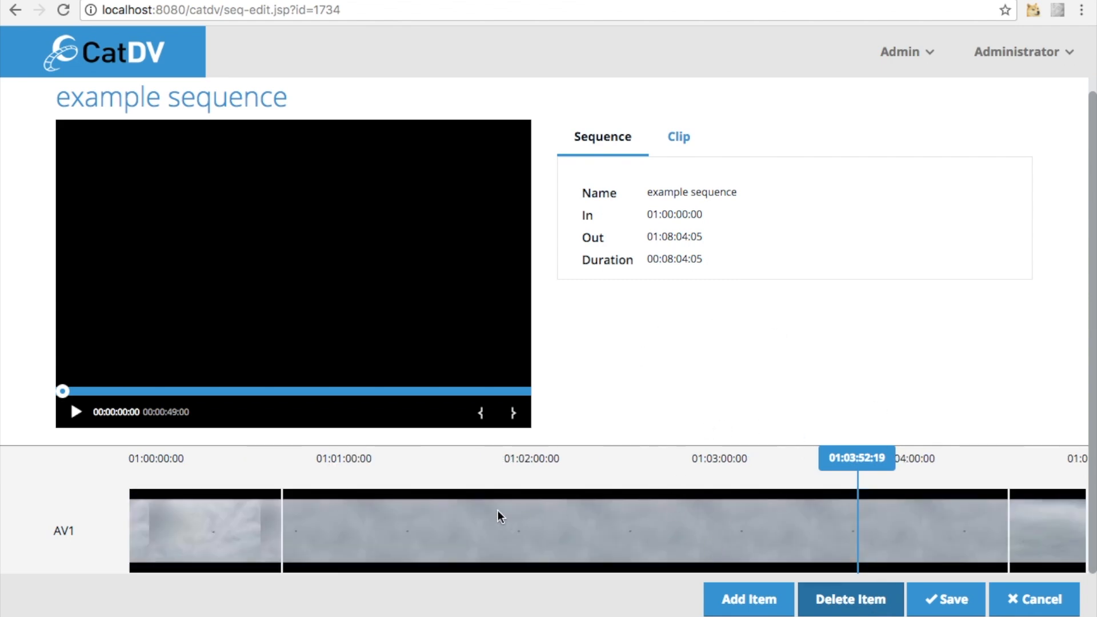
Save the edited sequence and open it in the Live Logger
{"action": "left_click", "coordinate": [938, 600]}
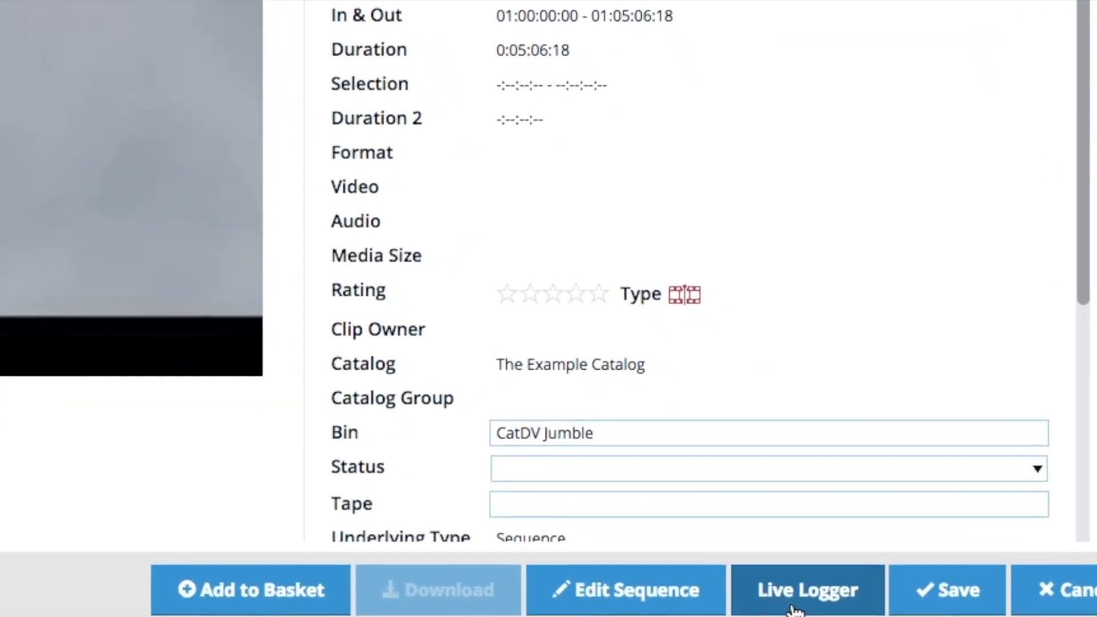
{"action": "left_click", "coordinate": [794, 610]}
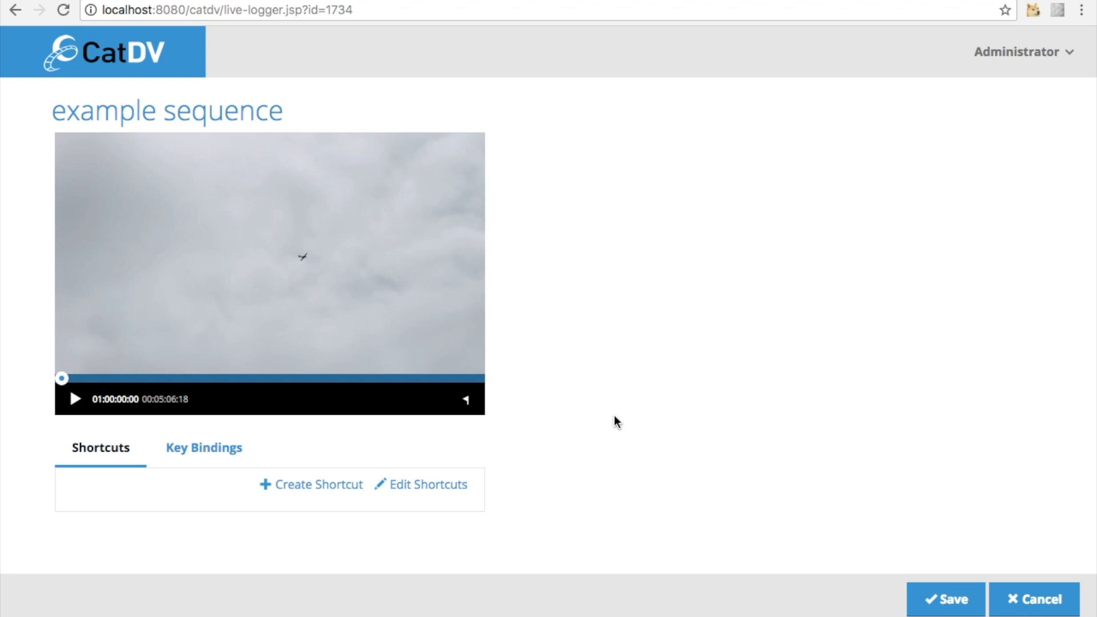
Play the opening seconds of the sequence and view the logger's key bindings and shortcuts
{"action": "left_click", "coordinate": [75, 398]}
{"action": "left_click", "coordinate": [75, 399]}
{"action": "left_click", "coordinate": [178, 448]}
{"action": "left_click", "coordinate": [100, 448]}
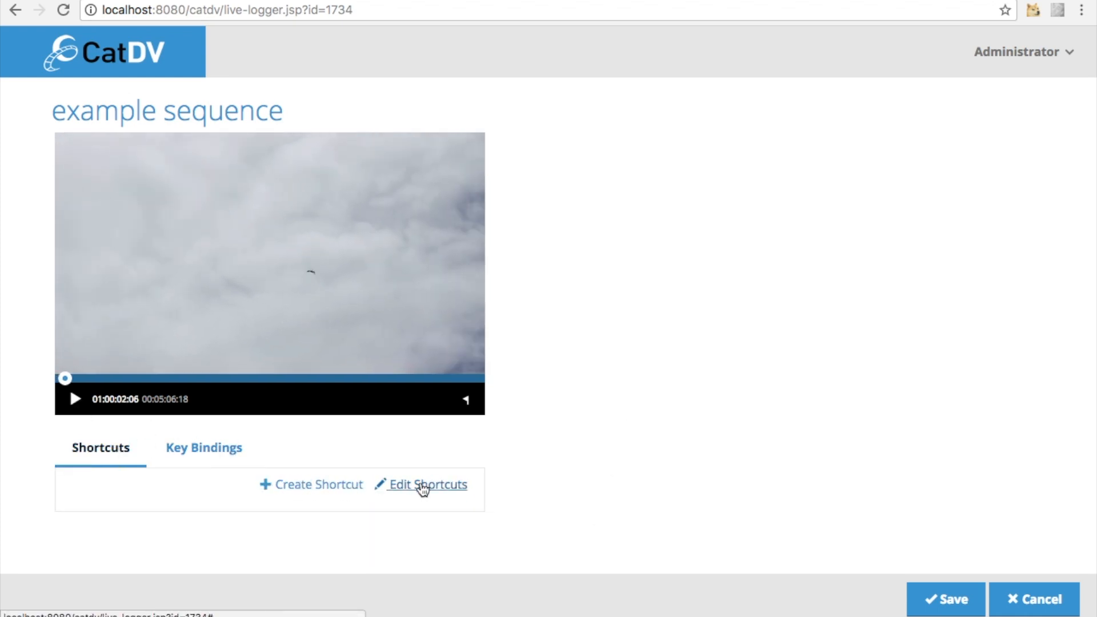
Log two markers while the sequence plays, at 01:00:03:20 with the comment "1" and at 01:00:13:20 with the comment "2"
{"action": "left_click", "coordinate": [75, 398]}
{"action": "left_click", "coordinate": [466, 401]}
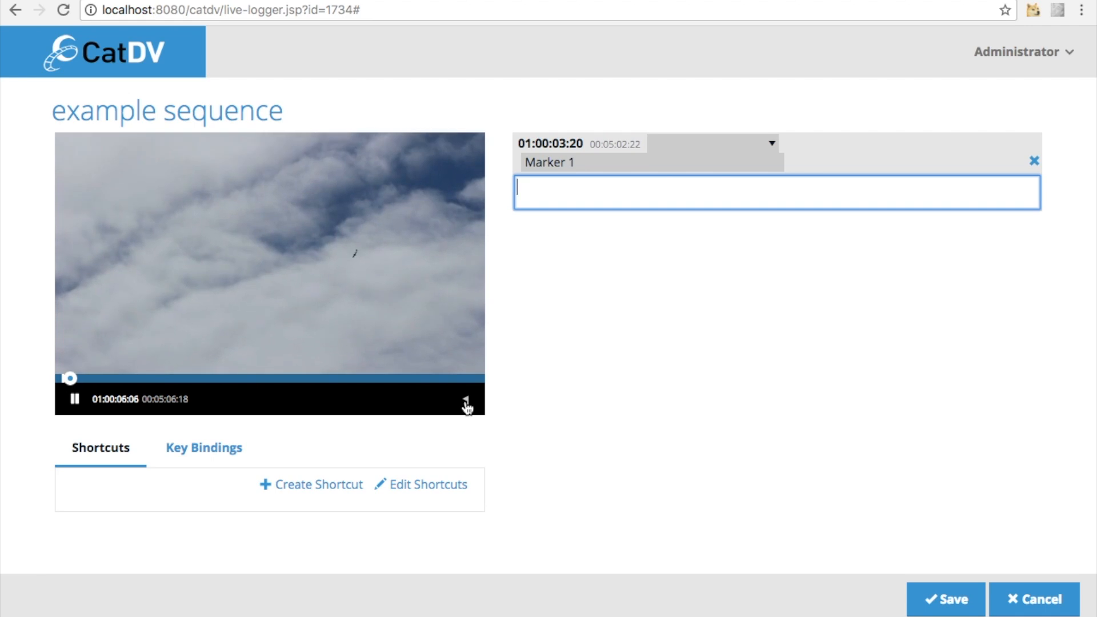
{"action": "type", "text": "1"}
{"action": "left_click", "coordinate": [596, 264]}
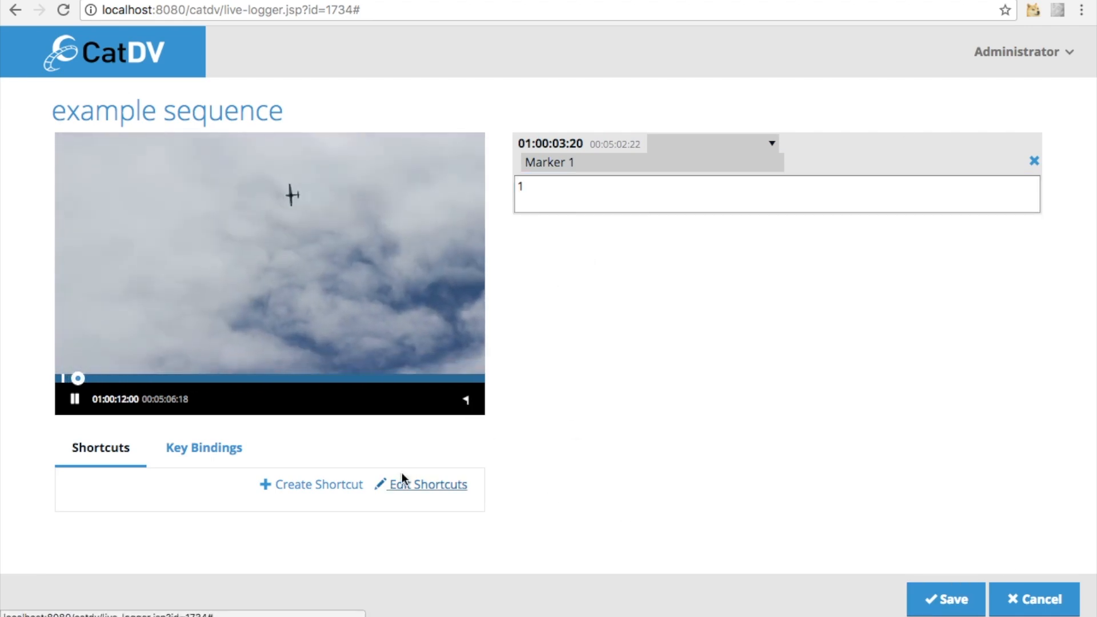
{"action": "left_click", "coordinate": [465, 401]}
{"action": "type", "text": "2"}
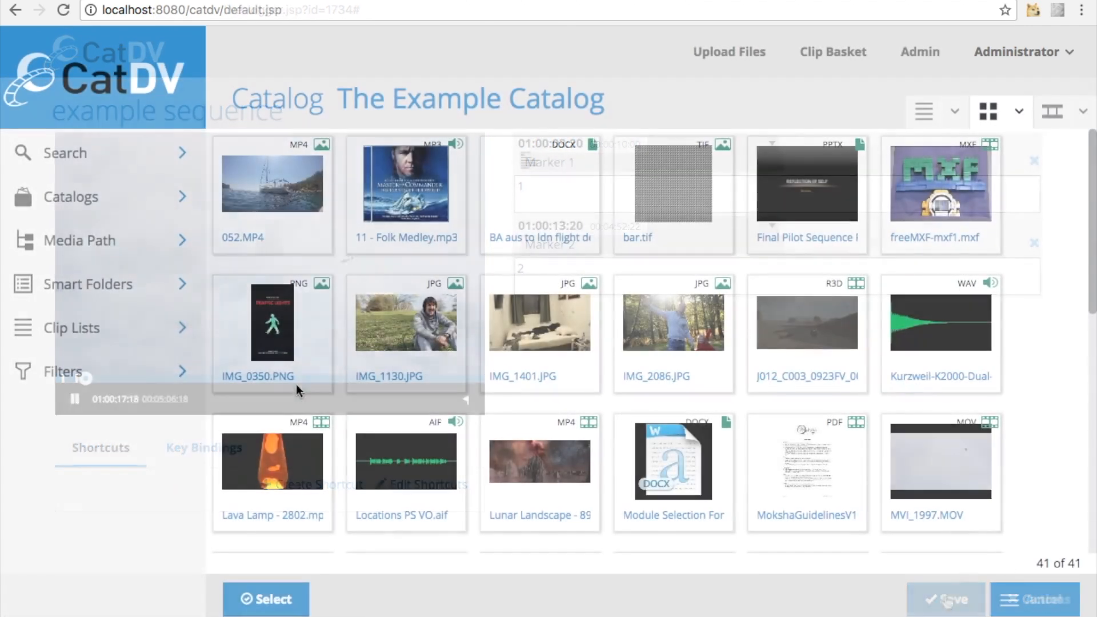